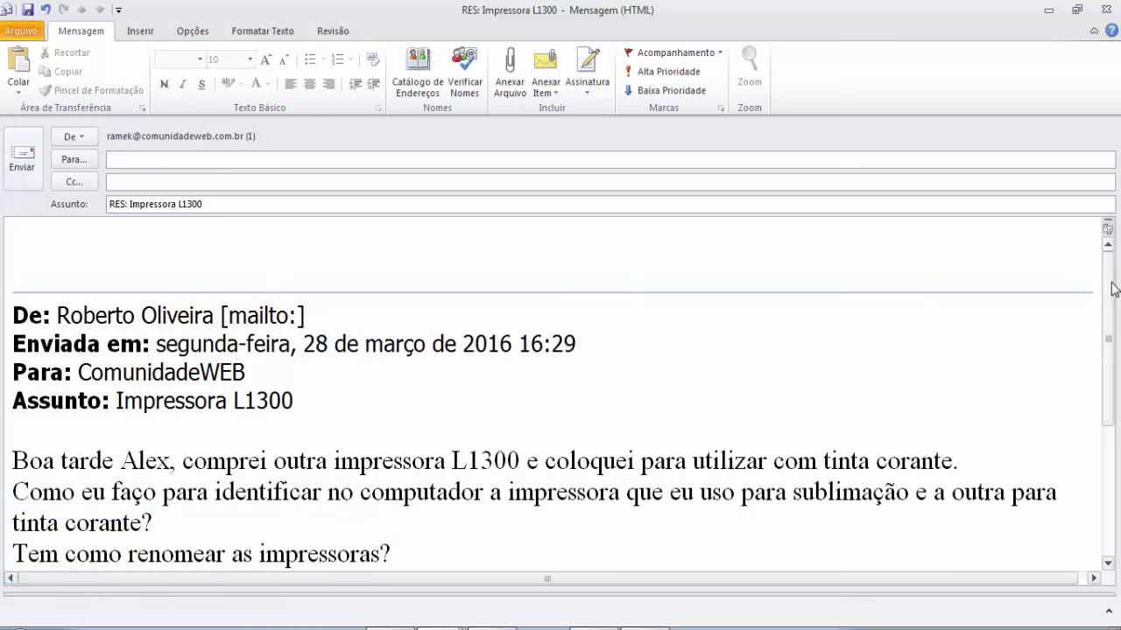
Read the e-mail about telling the two L1300 printers apart and renaming them, including its sent date.
left_click_drag(1110, 289, 1112, 329)
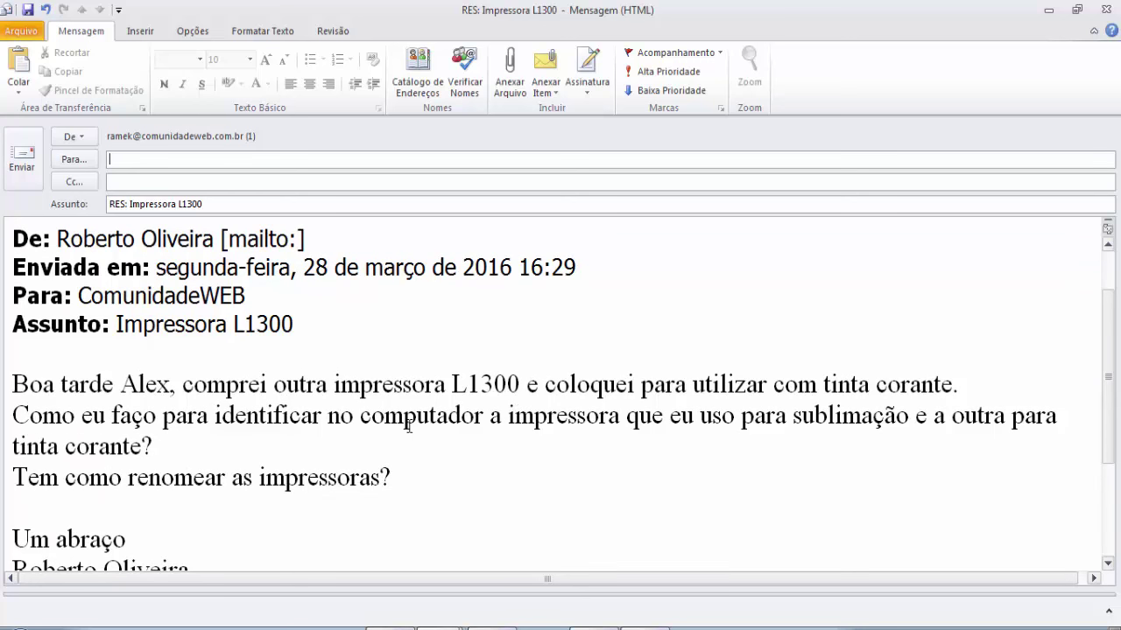
left_click_drag(304, 267, 577, 267)
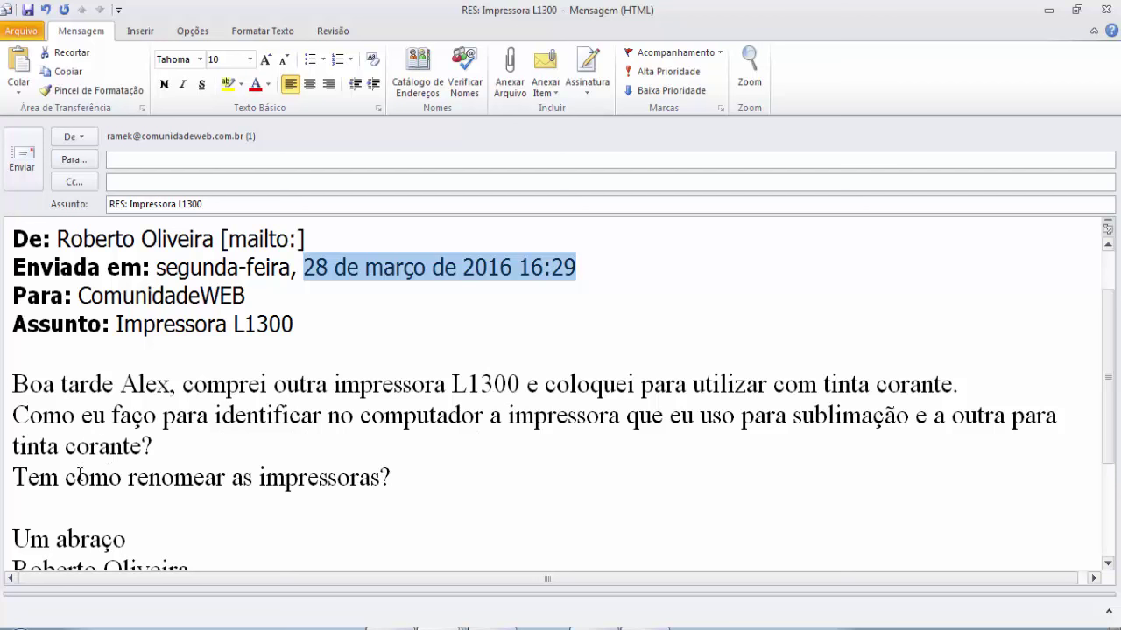
left_click(403, 467)
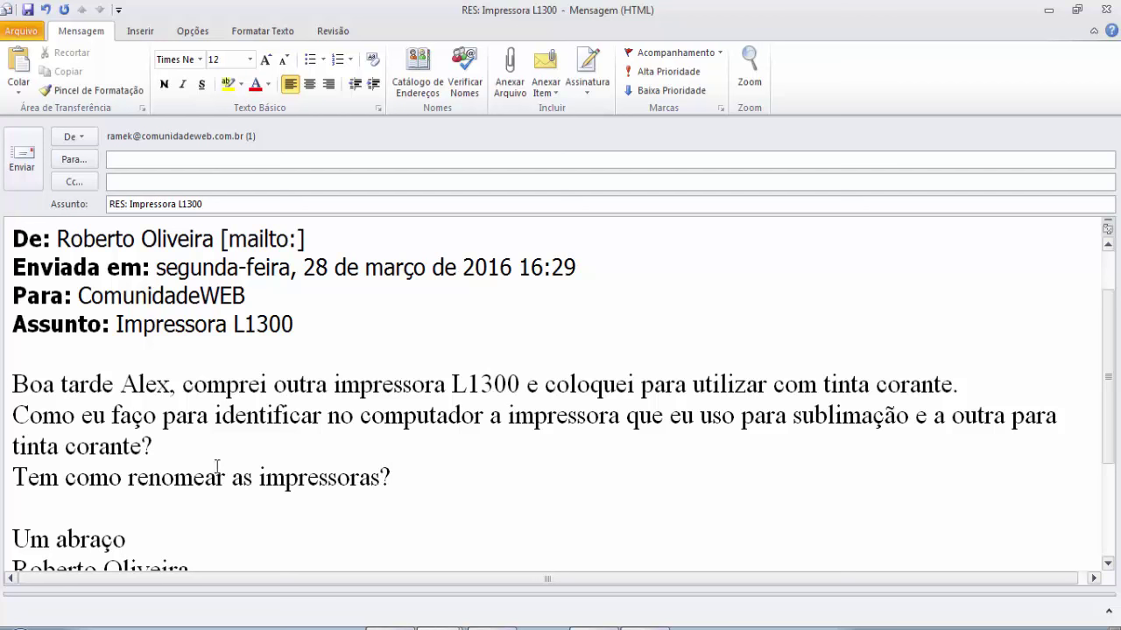
Open Windows' Devices and Printers window to view the installed printers.
left_click(27, 623)
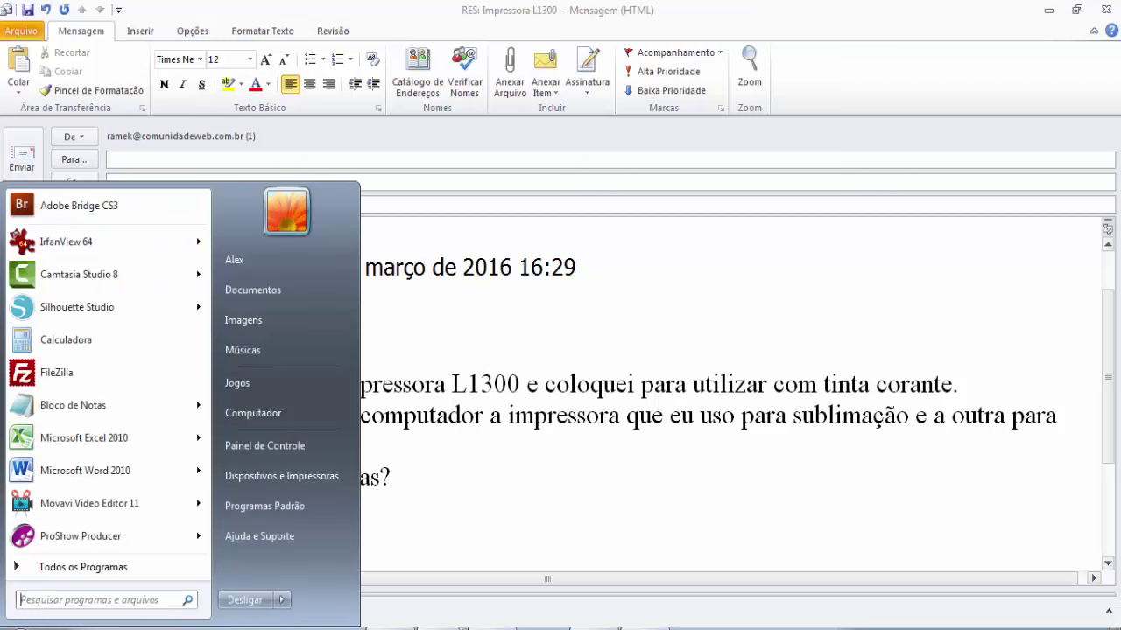
left_click(270, 478)
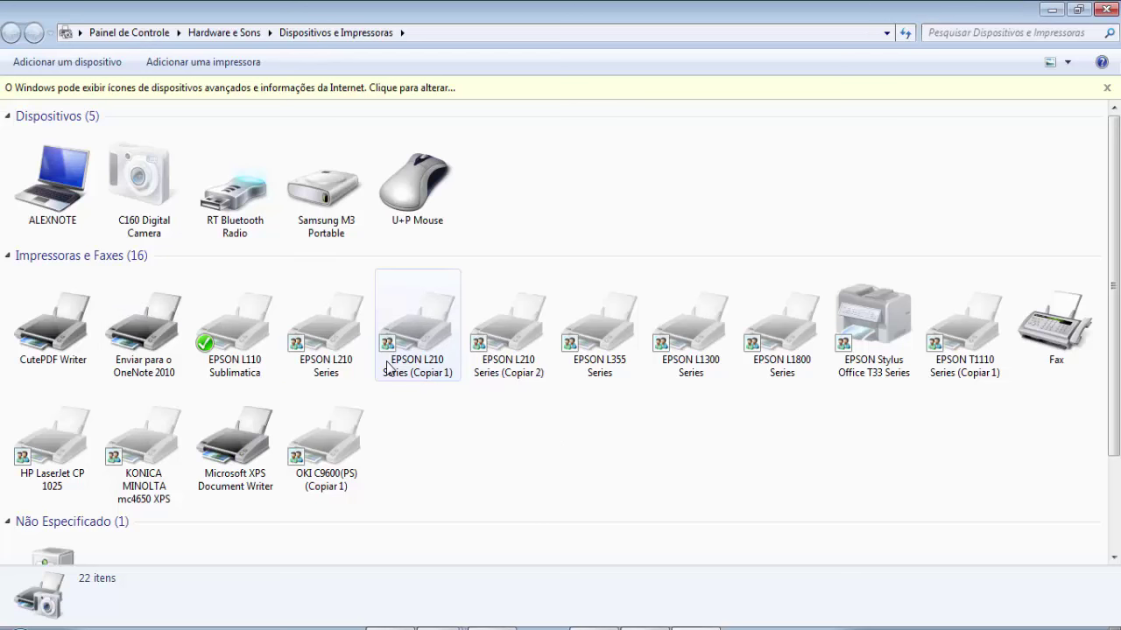
mouse_move(382, 363)
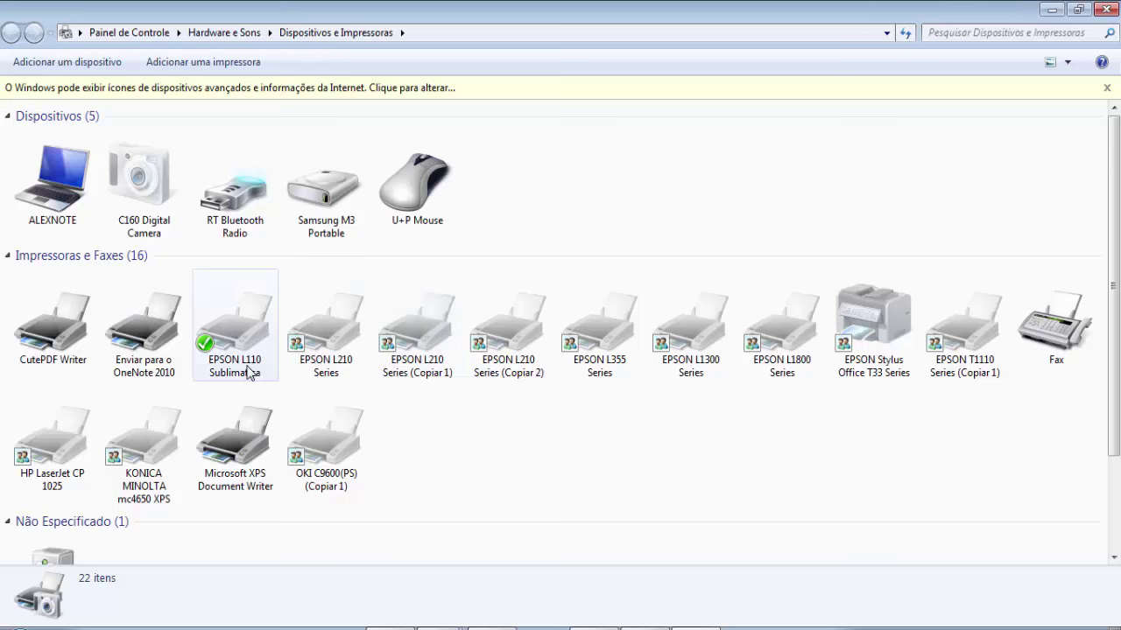
mouse_move(248, 382)
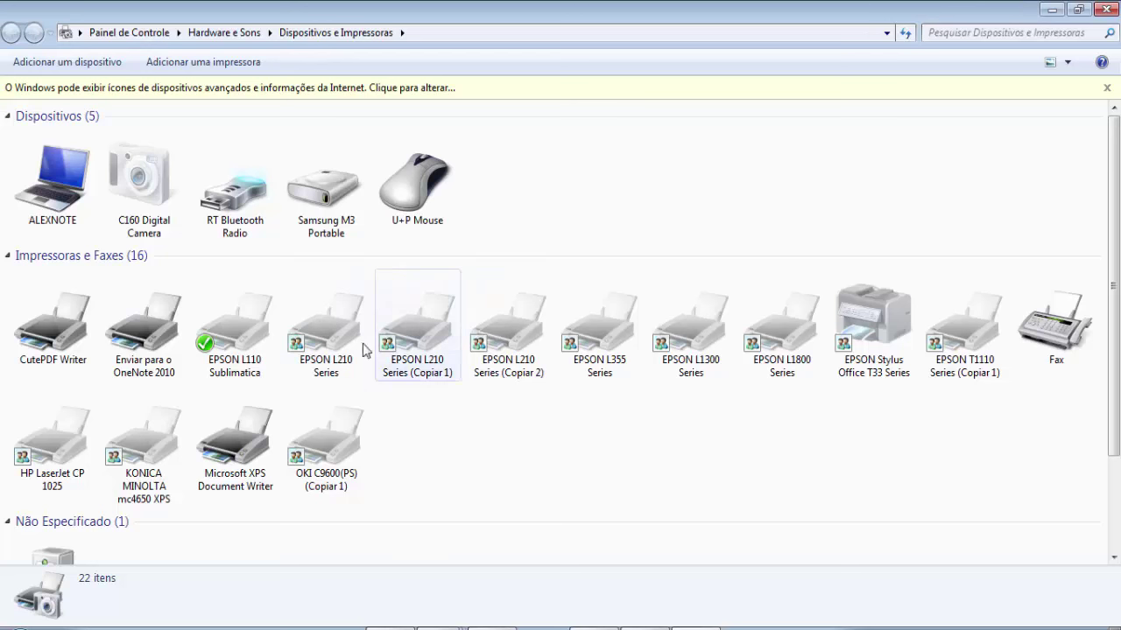
Rename the EPSON L210 Series (Copiar 2) printer as EPSON L210 Tinta Corante and accept the shared-printer rename.
mouse_move(502, 344)
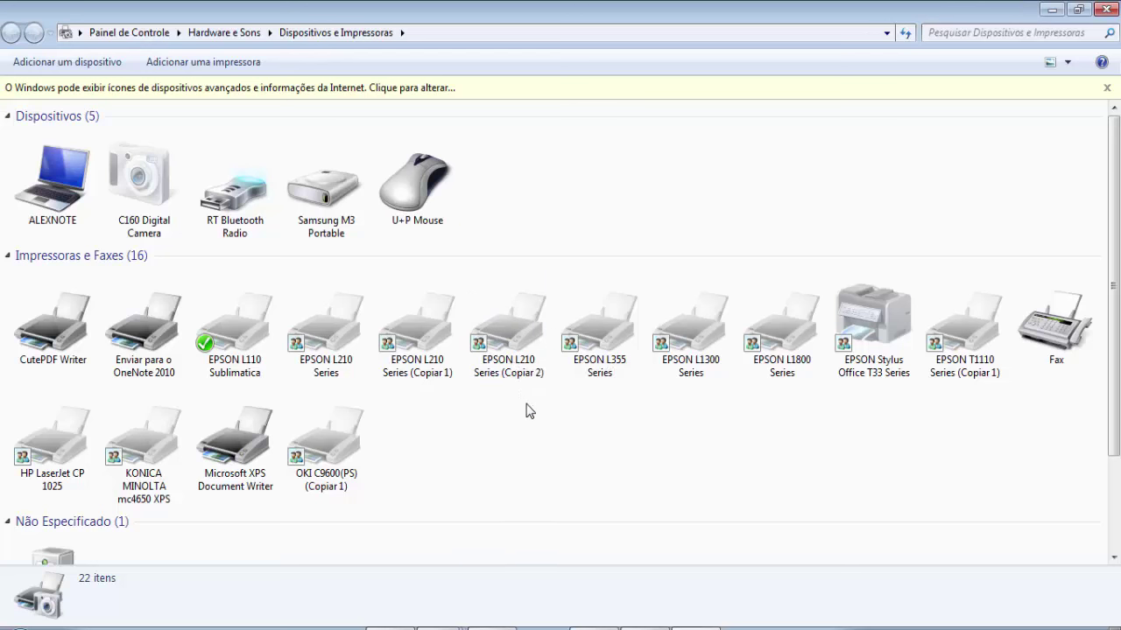
right_click(503, 348)
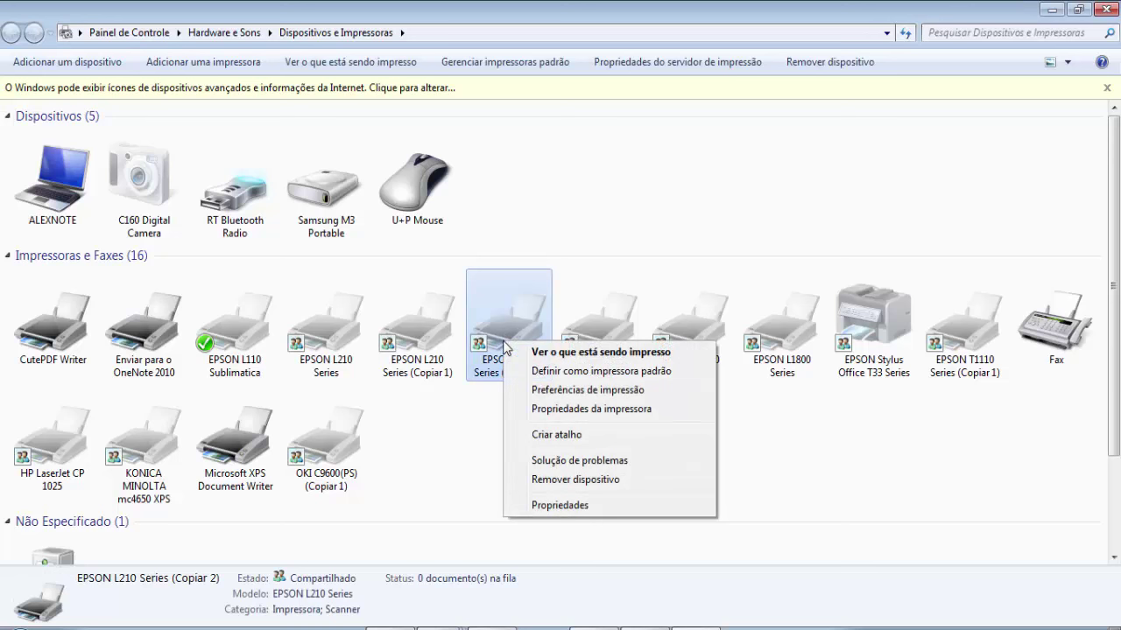
left_click(552, 416)
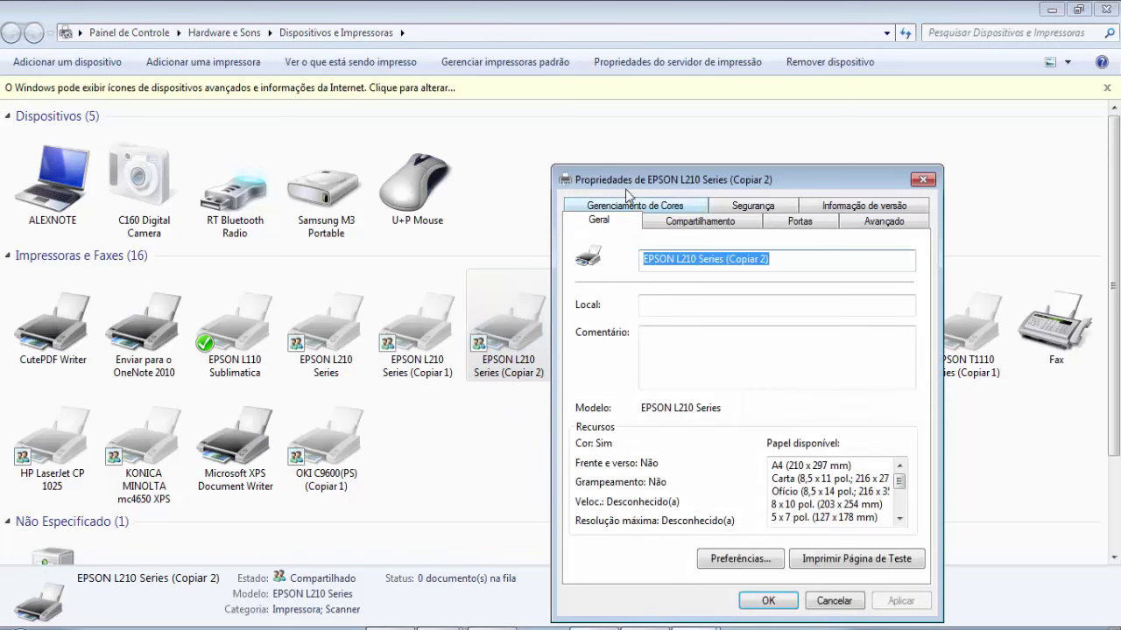
left_click_drag(627, 184, 473, 120)
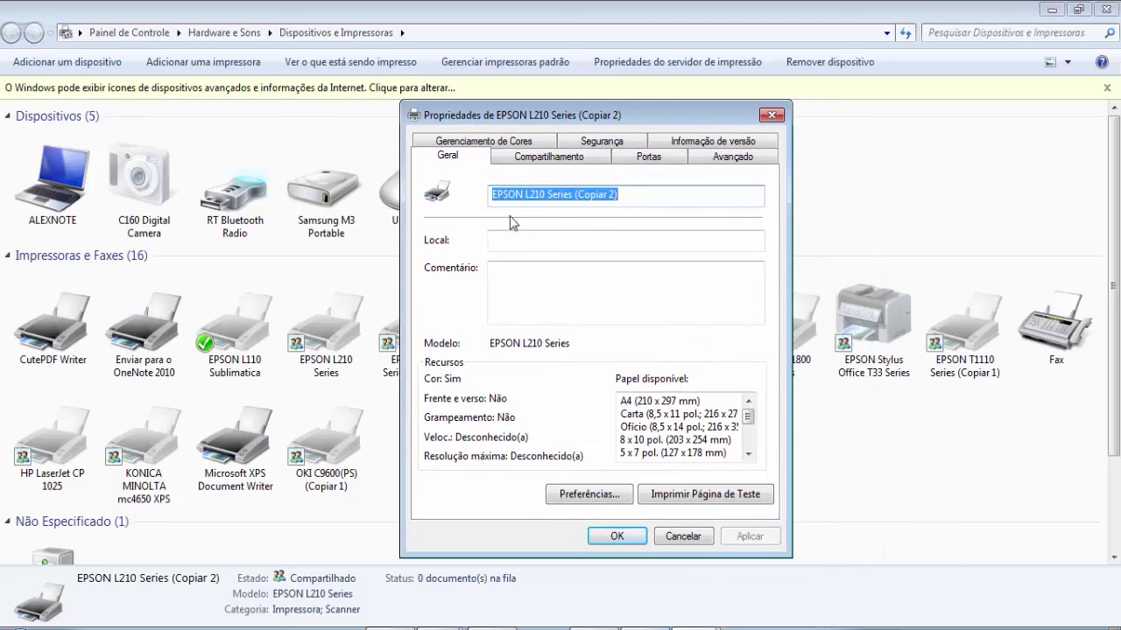
left_click(548, 195)
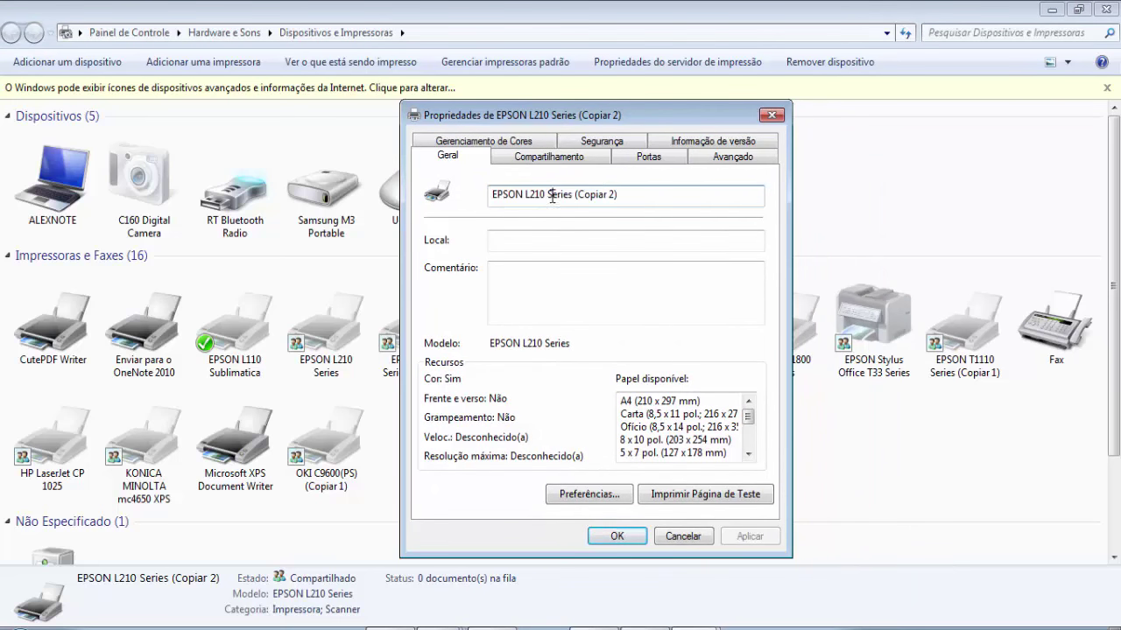
left_click_drag(549, 194, 728, 184)
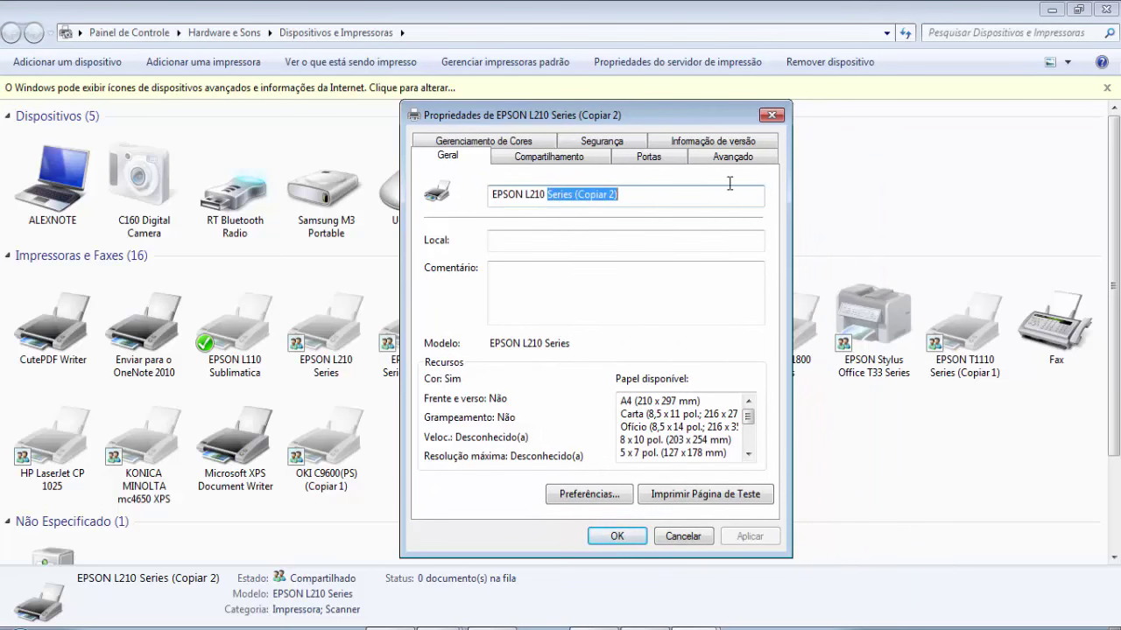
type("Corante")
key("BackSpace")
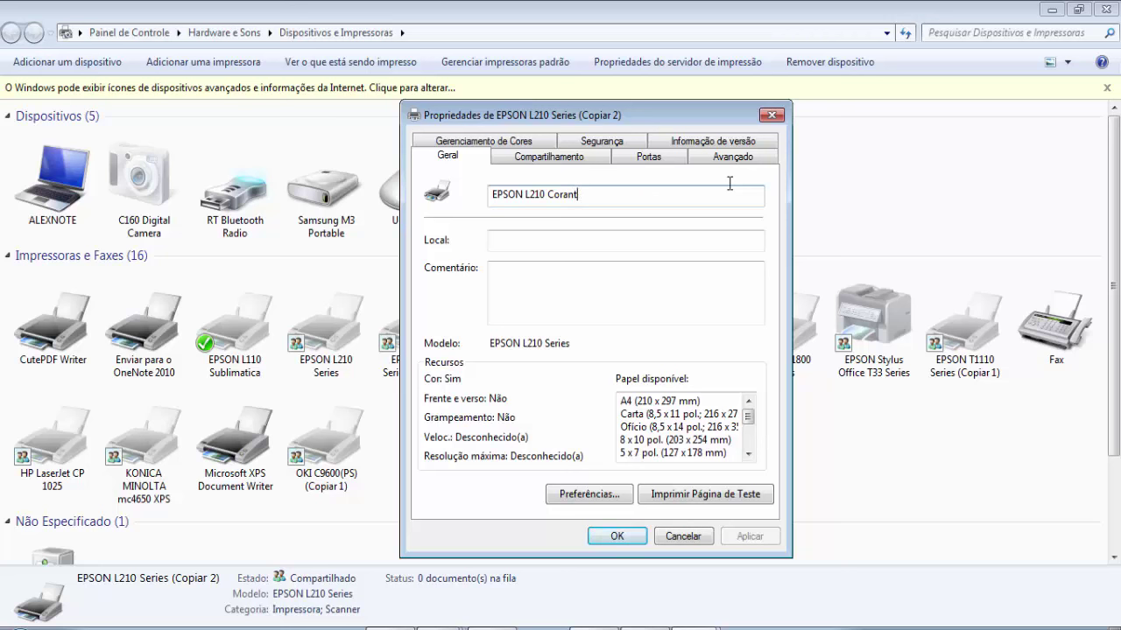
key("BackSpace")
key("BackSpace")
key("BackSpace")
key("BackSpace")
key("BackSpace")
key("BackSpace")
type("Tinta Corante")
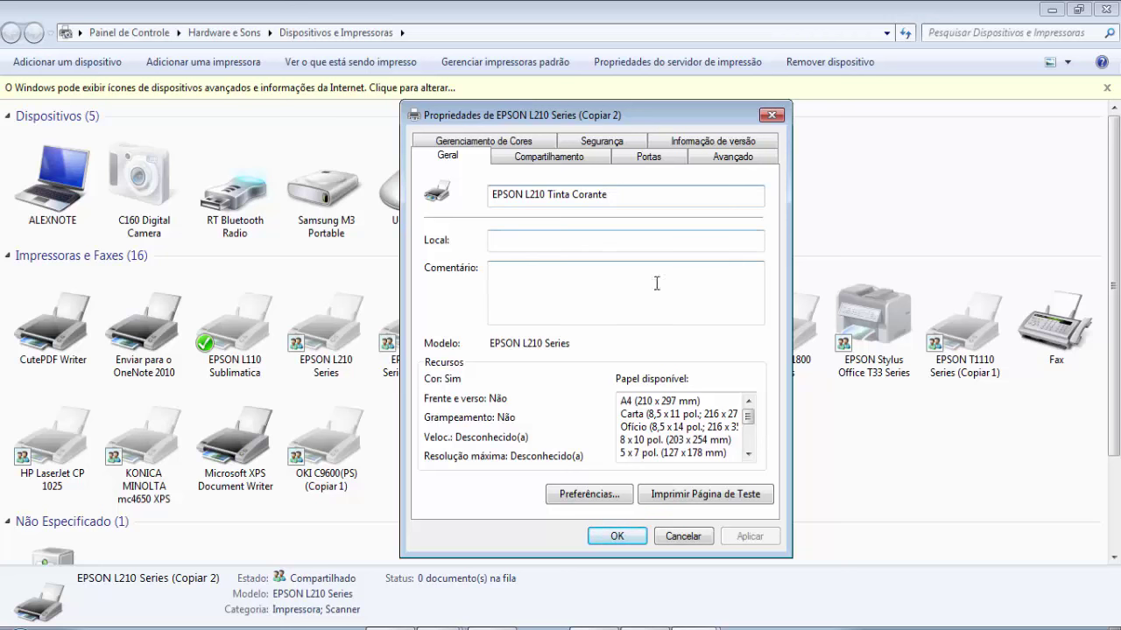
left_click(617, 536)
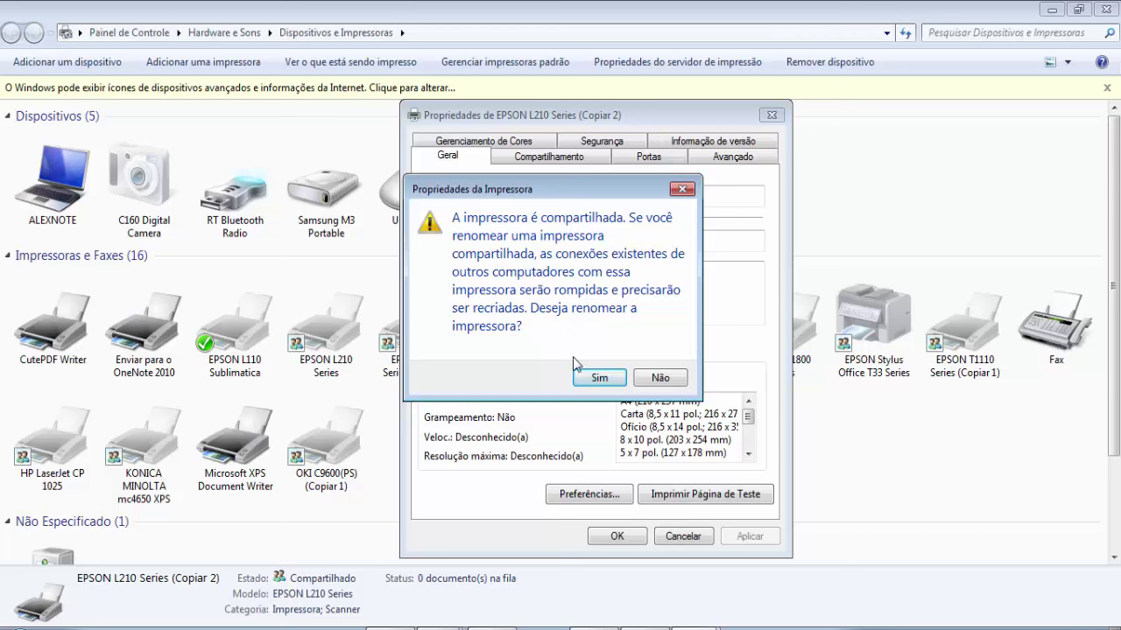
left_click(594, 380)
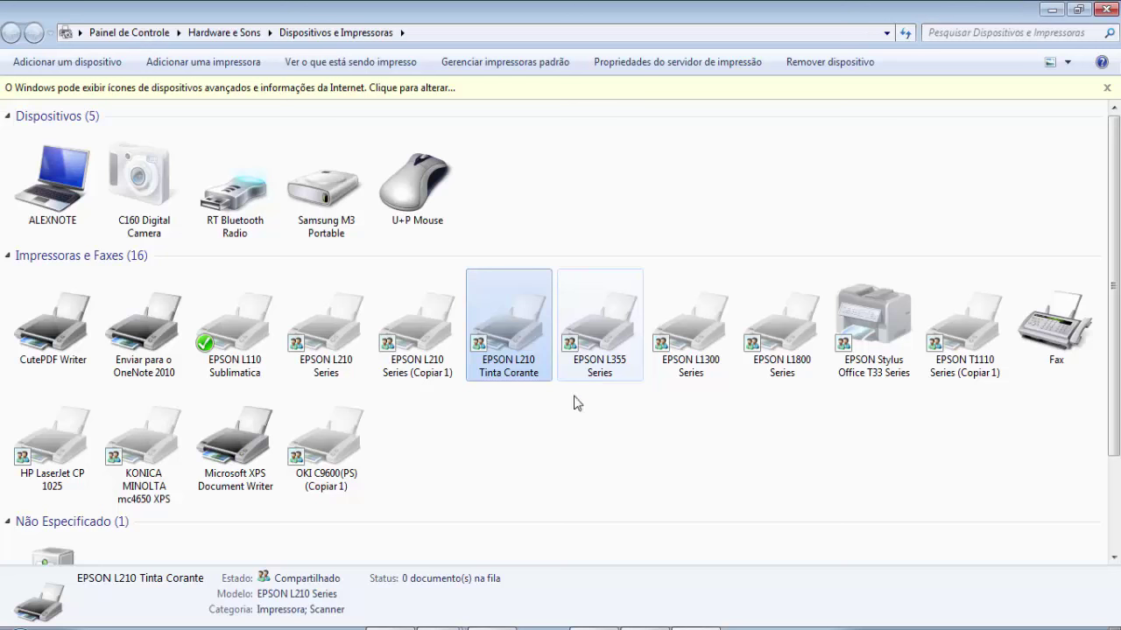
left_click(519, 433)
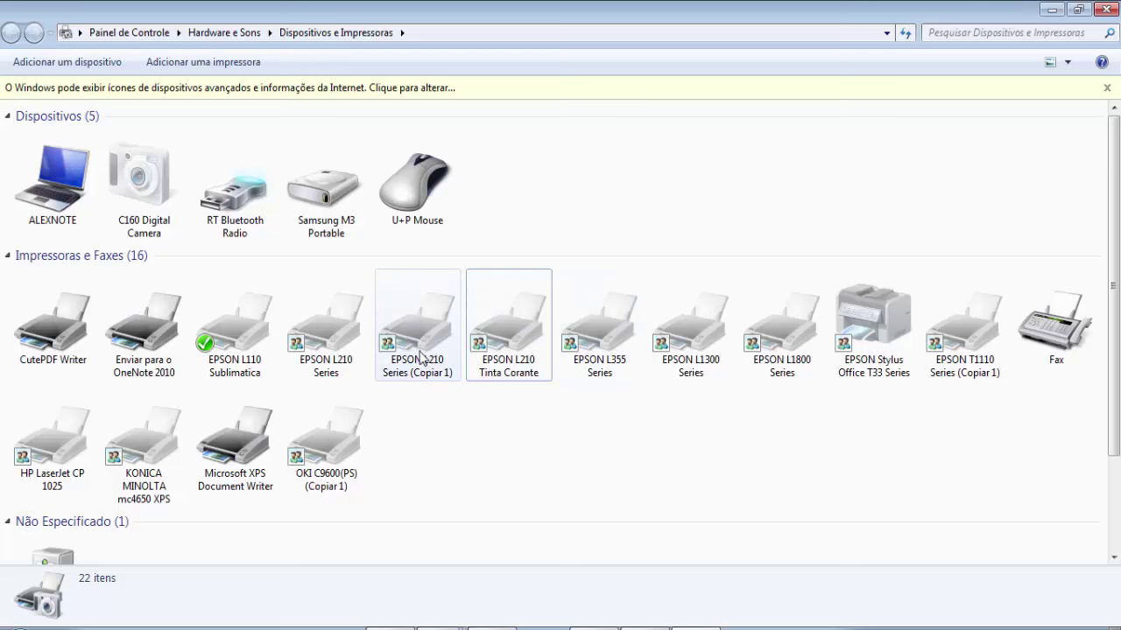
Rename the EPSON L210 Series (Copiar 1) printer as EPSON L210 Tinta Pigmentada and accept the shared-printer rename.
mouse_move(424, 350)
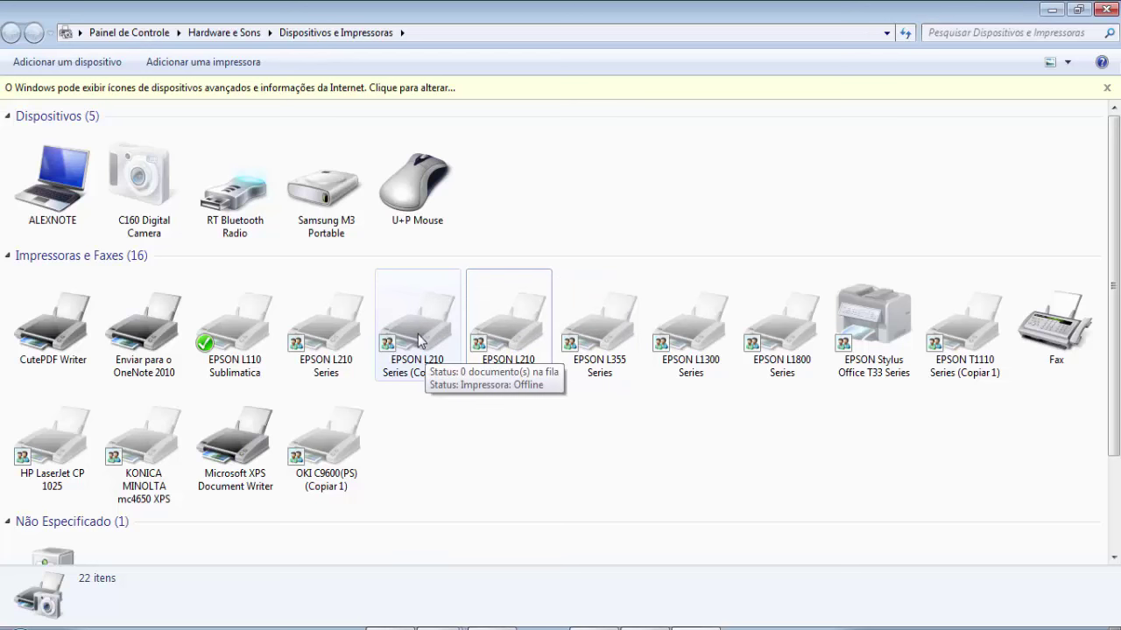
right_click(419, 340)
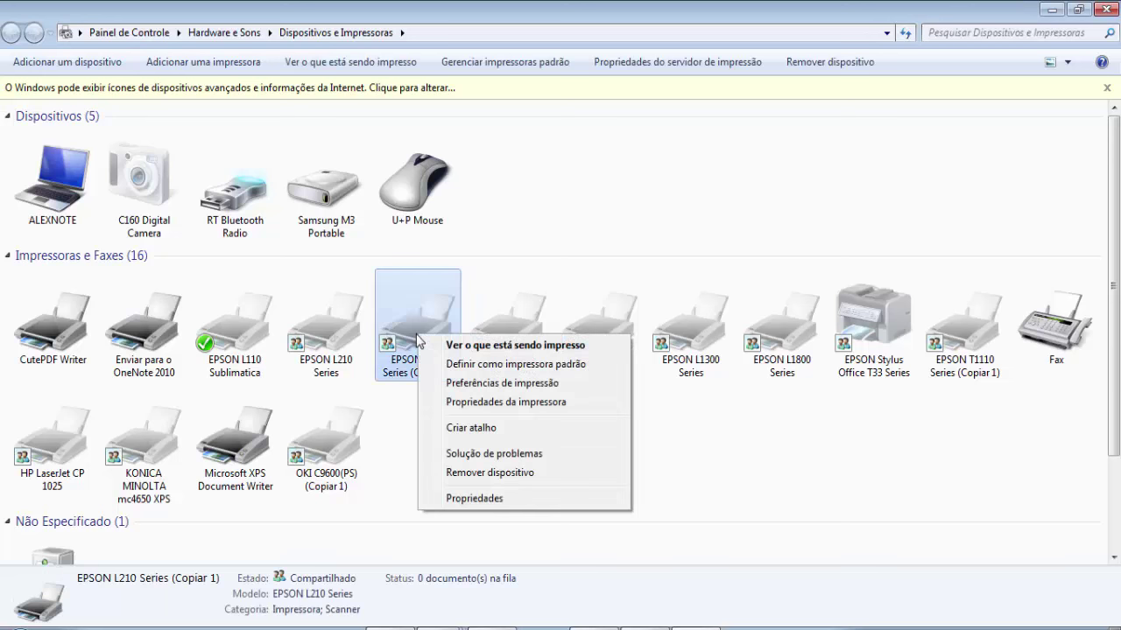
left_click(469, 402)
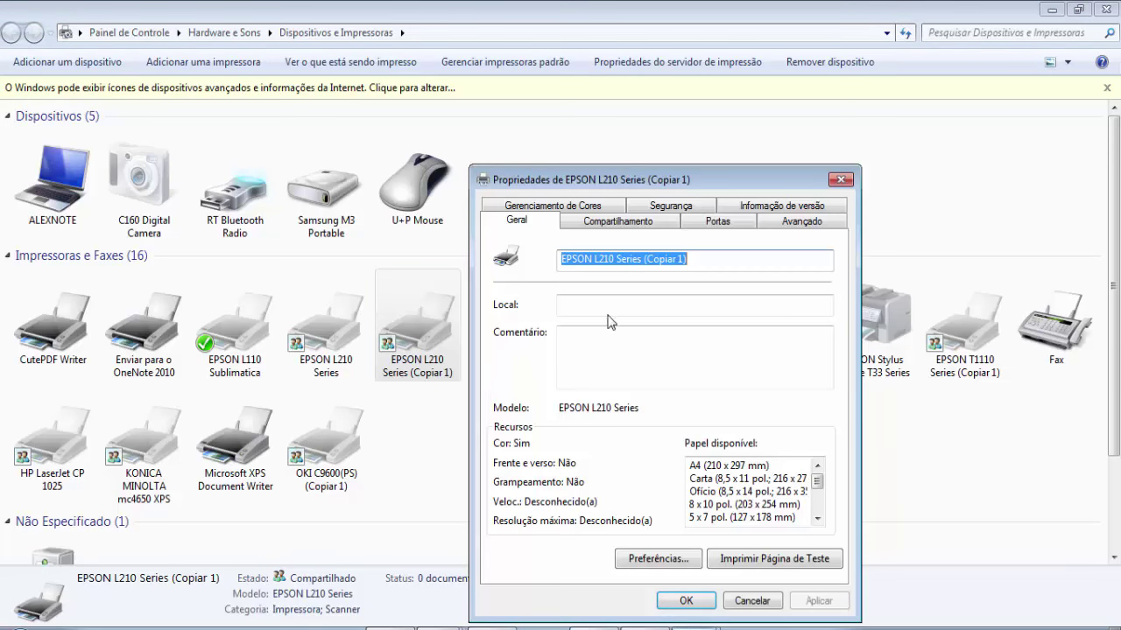
left_click(627, 260)
left_click_drag(617, 259, 759, 241)
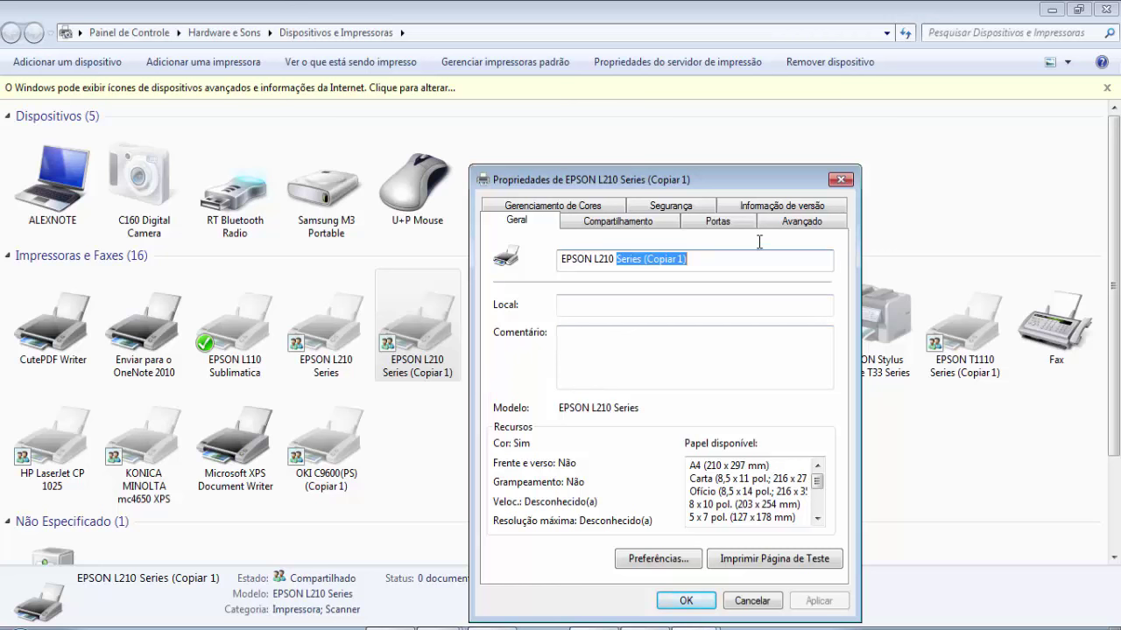
type("Tinta P")
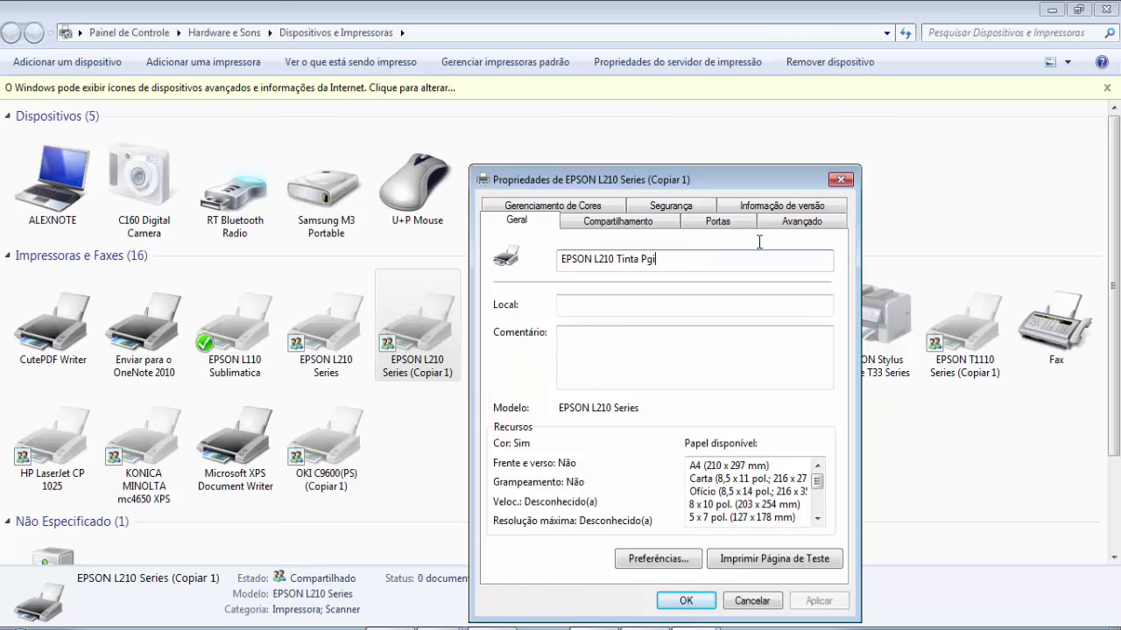
type("igmentada")
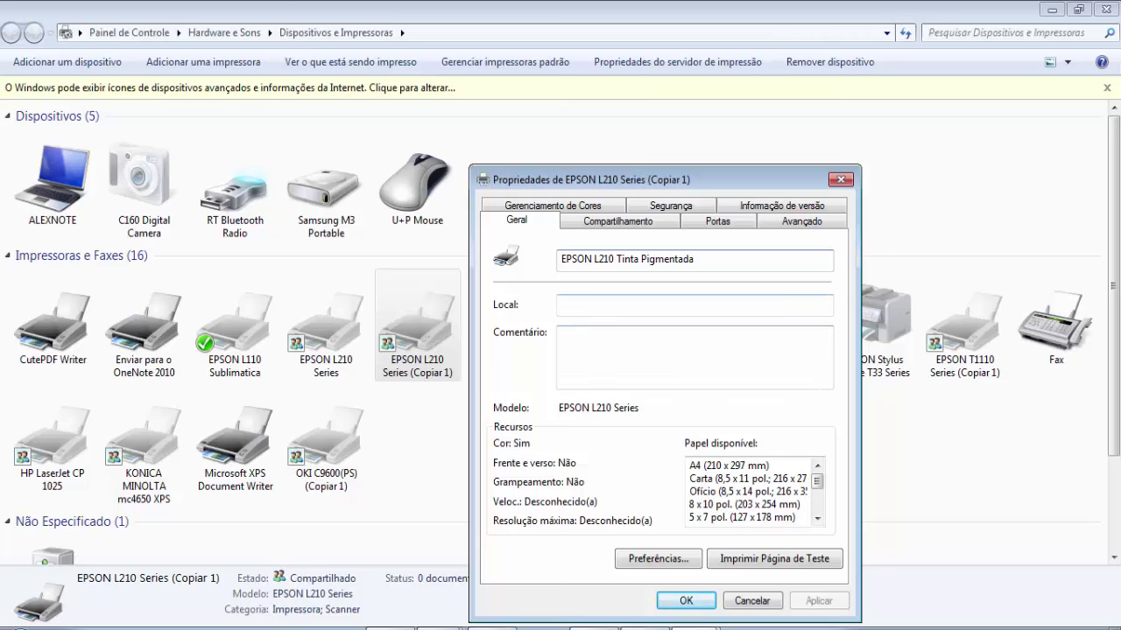
left_click(685, 611)
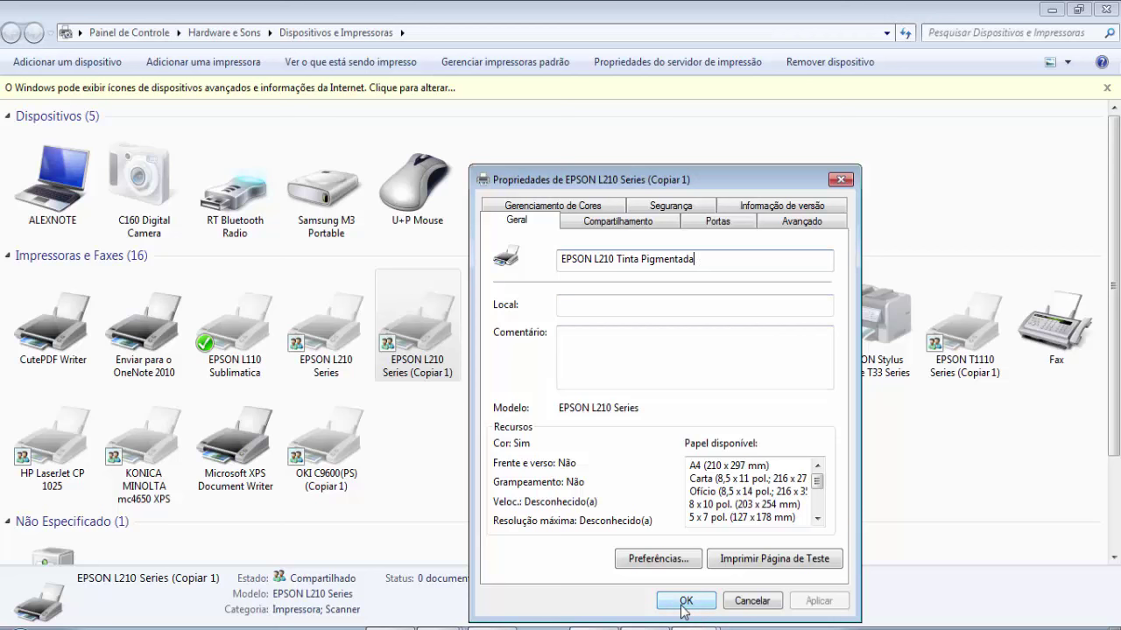
left_click(591, 382)
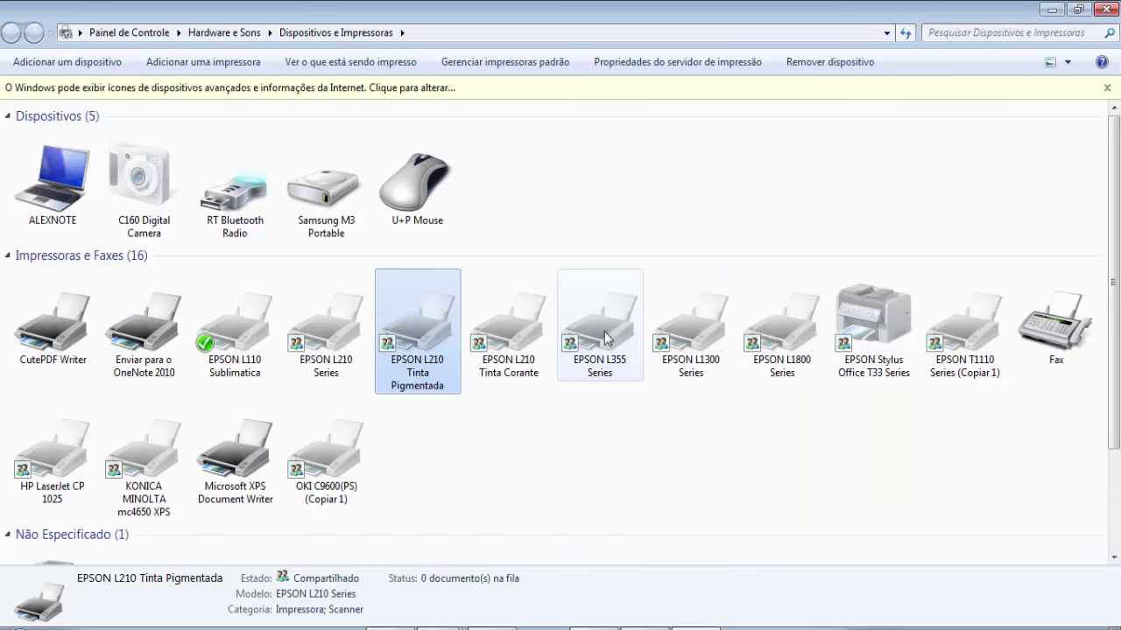
Rename the EPSON L1800 Series printer as EPSON L1800 Tinta Corante and accept the shared-printer rename.
left_click(782, 366)
right_click(782, 366)
left_click(832, 380)
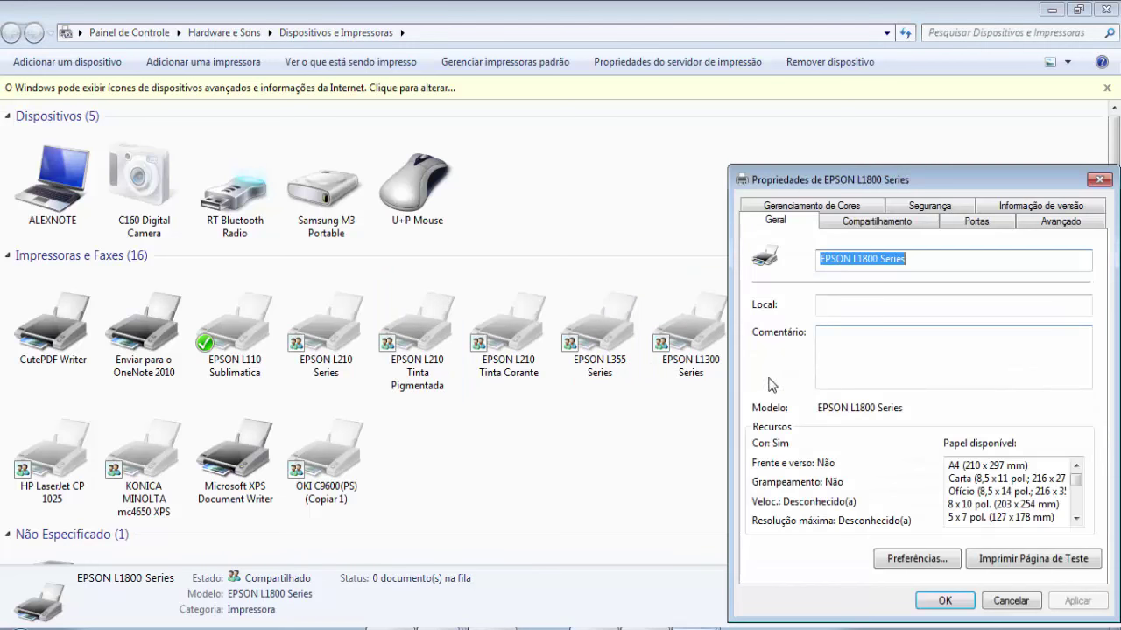
left_click(891, 259)
double_click(891, 259)
type("Tinta Corant")
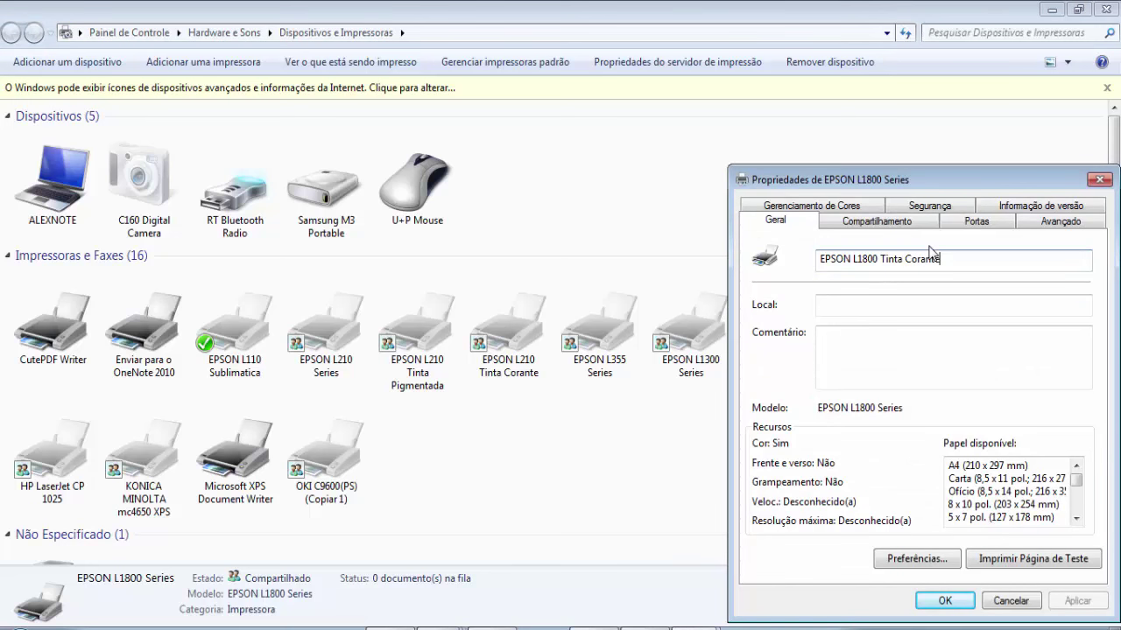
left_click(943, 602)
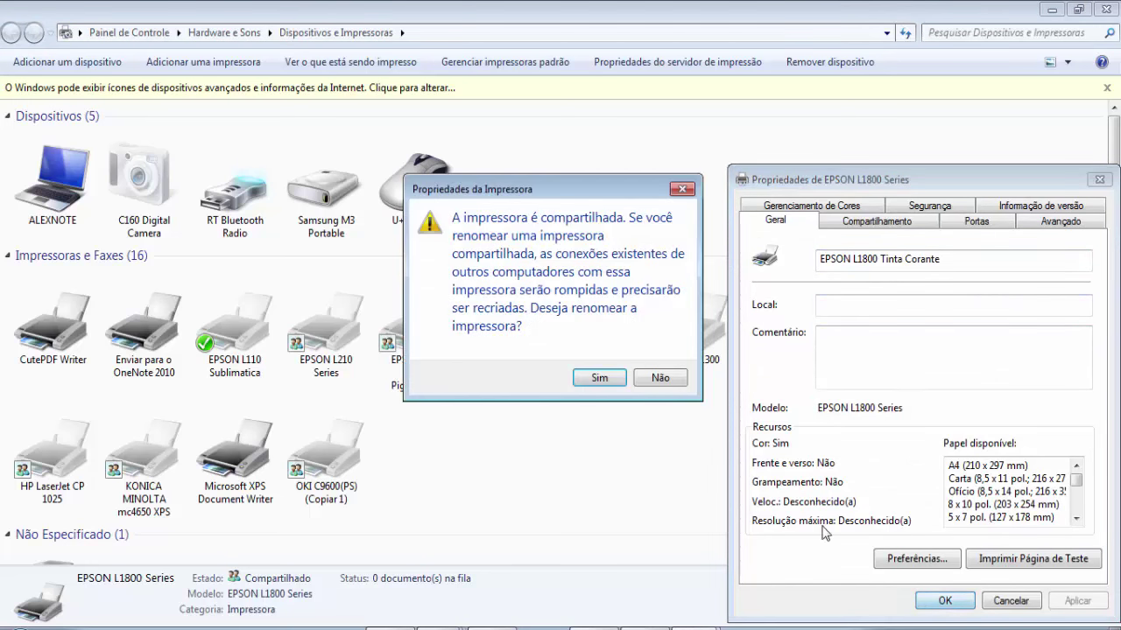
left_click(609, 385)
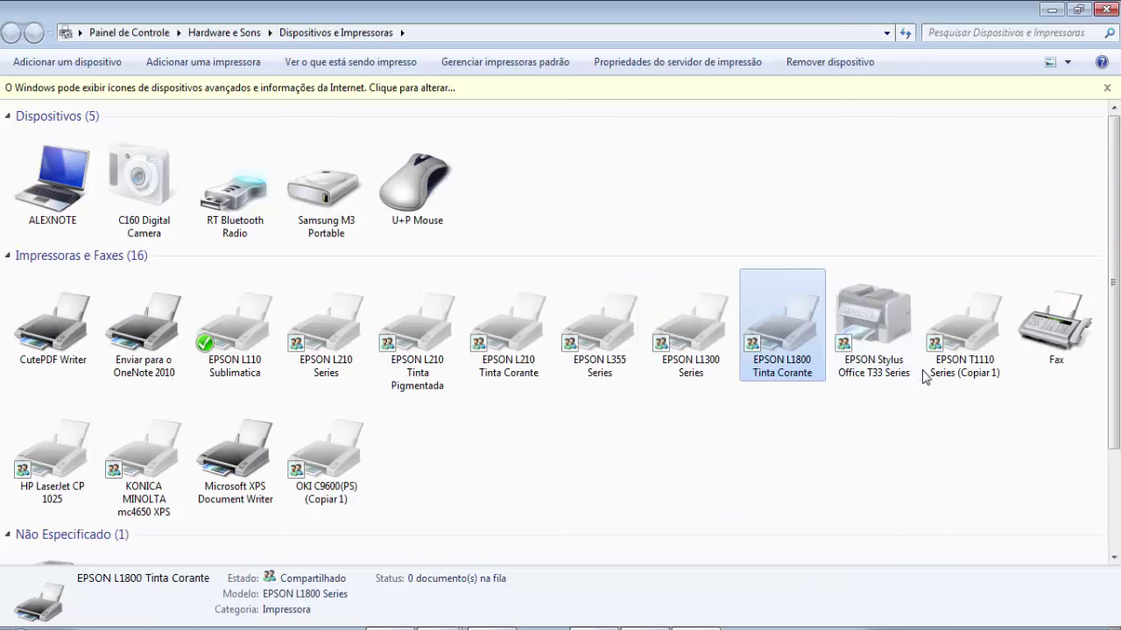
Rename the EPSON Stylus Office T33 Series printer as EPSON T33 Tinta Pigmentada and accept the shared-printer rename.
right_click(884, 319)
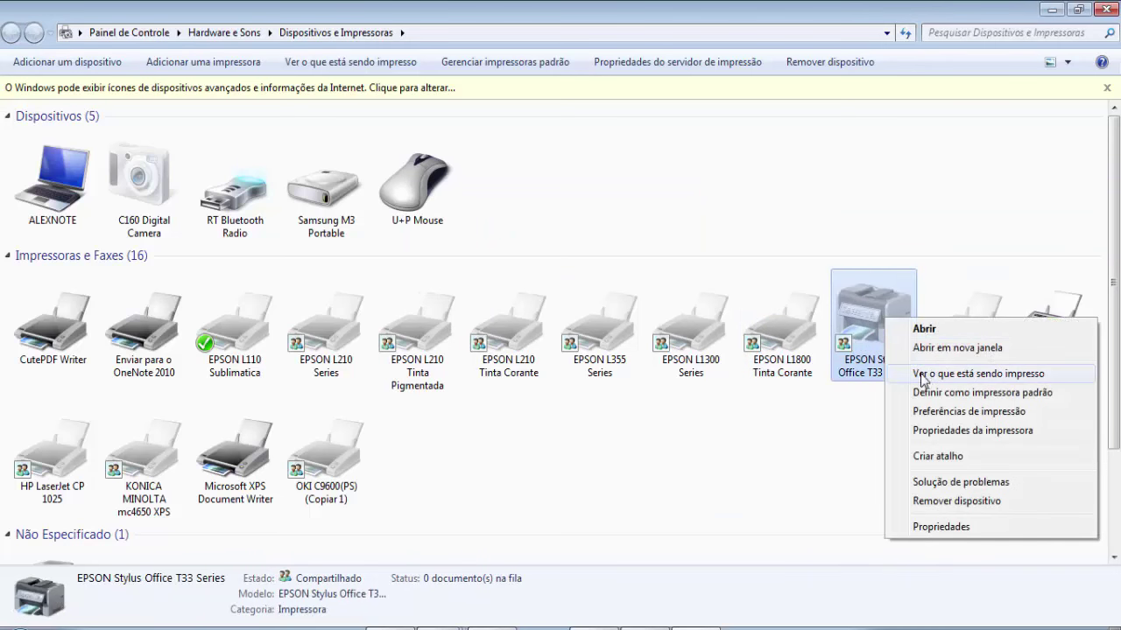
left_click(934, 431)
left_click(886, 260)
left_click_drag(914, 260, 1020, 254)
left_click(975, 254)
left_click_drag(854, 263, 909, 265)
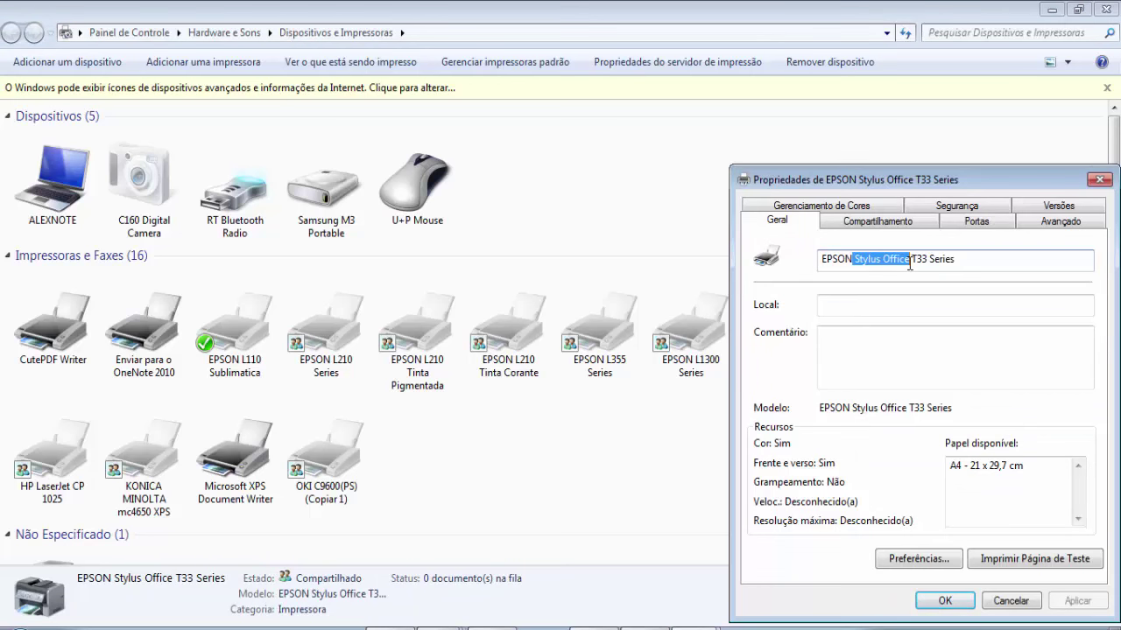
key("BackSpace")
left_click_drag(903, 259, 873, 255)
type("Tinta Pigmentada")
left_click(945, 600)
left_click(597, 378)
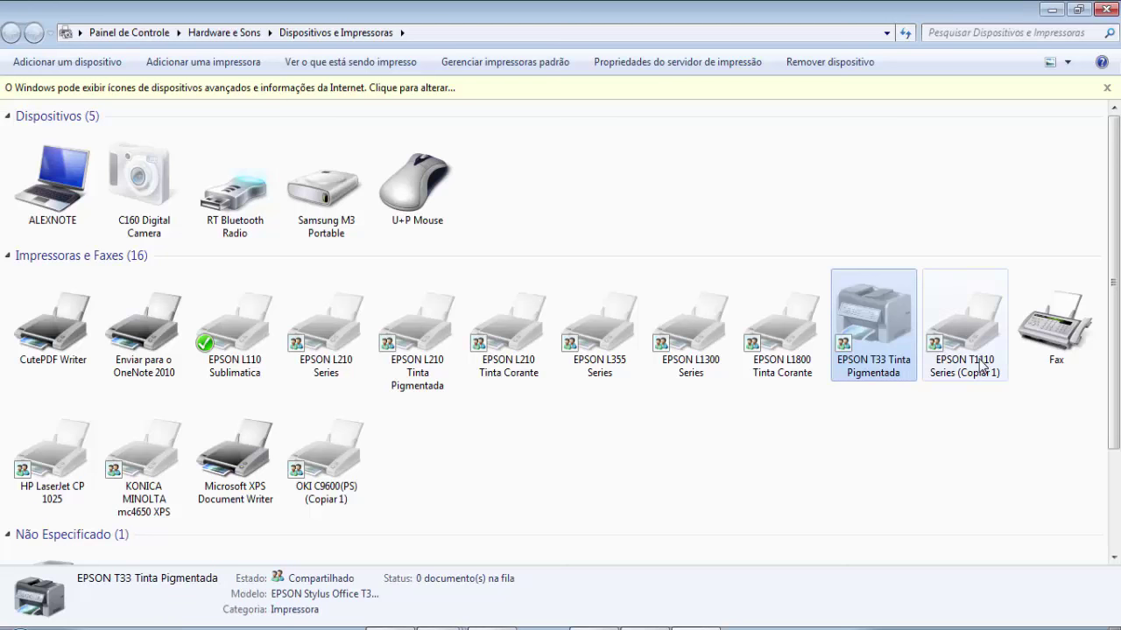
Rename the EPSON T1110 Series (Copiar 1) printer as EPSON T1110 Tinta Sublimatica and accept the shared-printer rename.
left_click(966, 347)
right_click(967, 346)
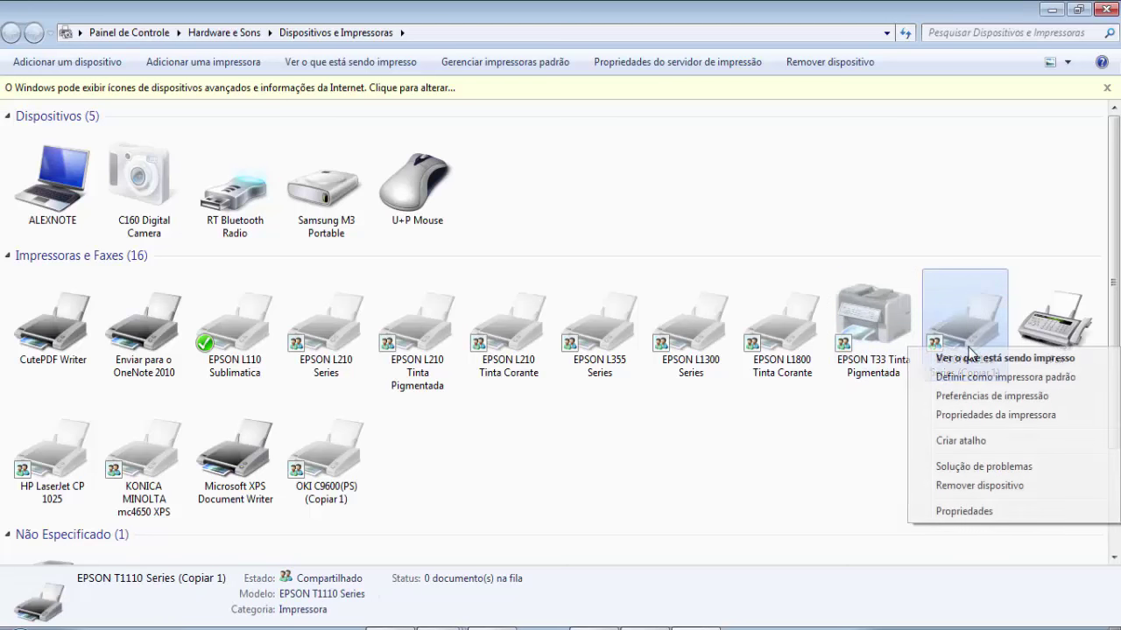
left_click(958, 420)
left_click_drag(886, 260, 1042, 243)
key("BackSpace")
type("T")
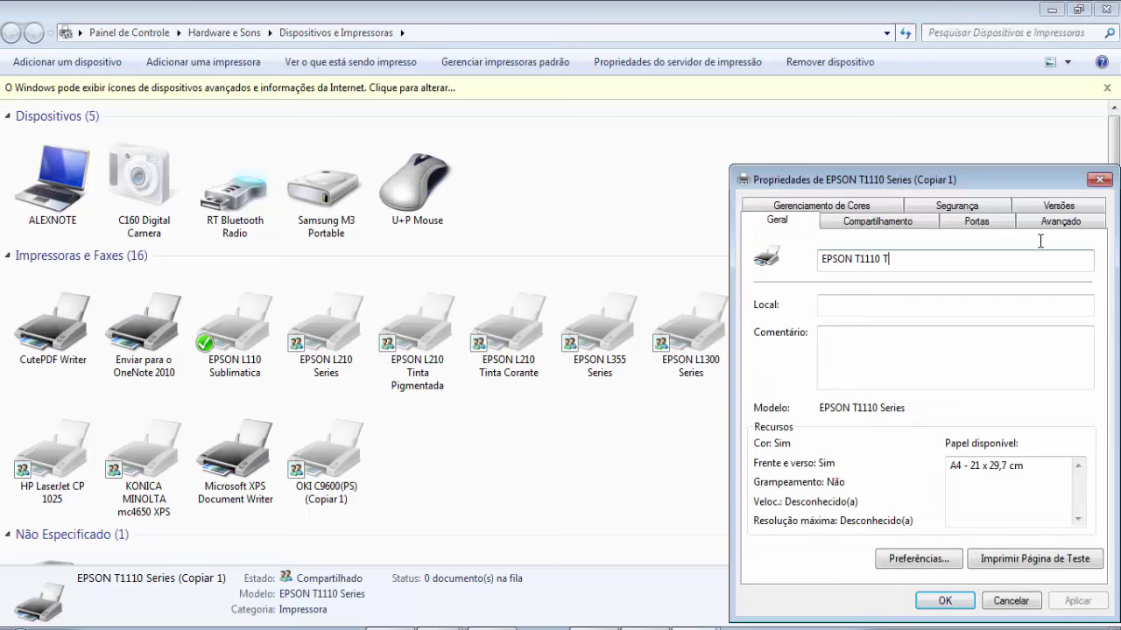
type("inta Sublimatica")
left_click(945, 602)
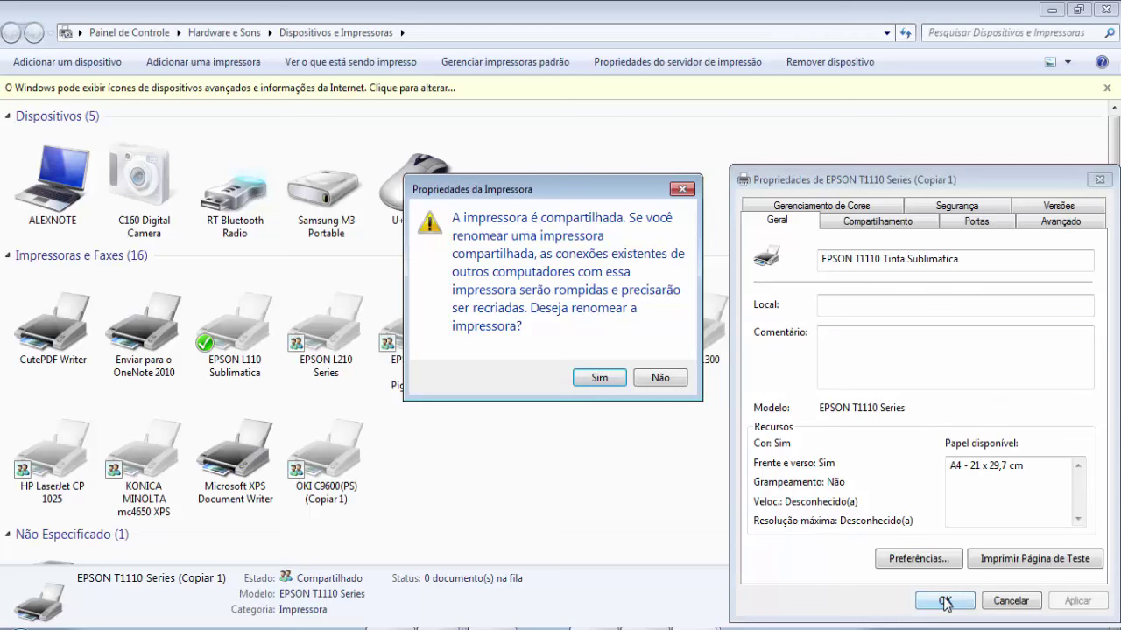
left_click(610, 384)
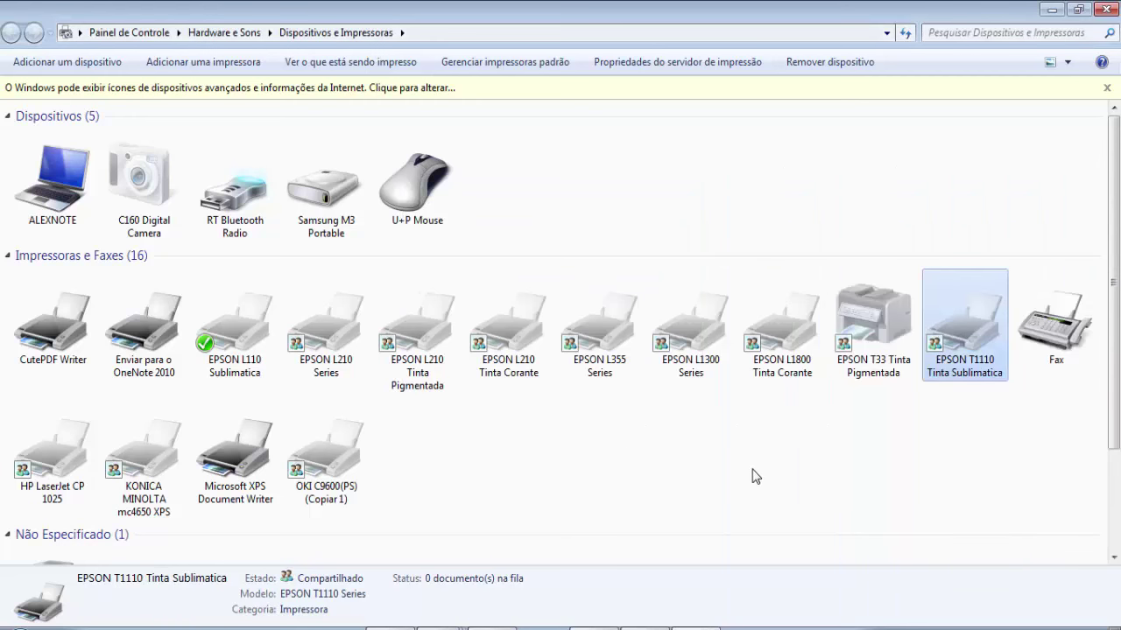
left_click(744, 472)
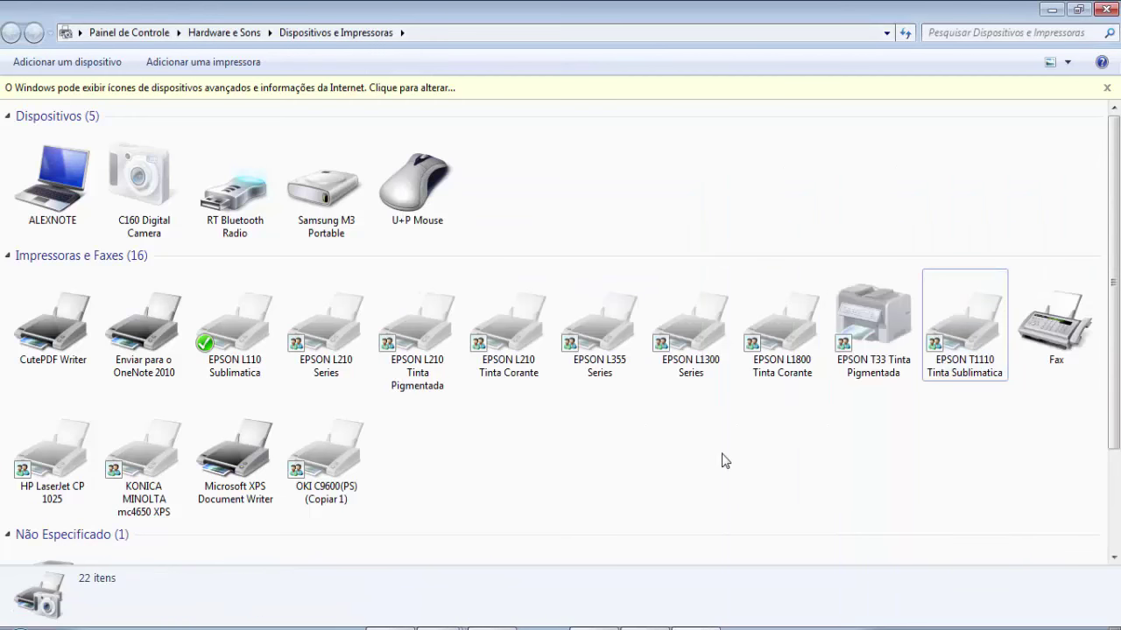
Rename the HP LaserJet CP 1025 printer as HP LaserJet CP 1025 - So imprimir transfer laser and accept the shared-printer rename.
scroll(786, 453, "down", 2)
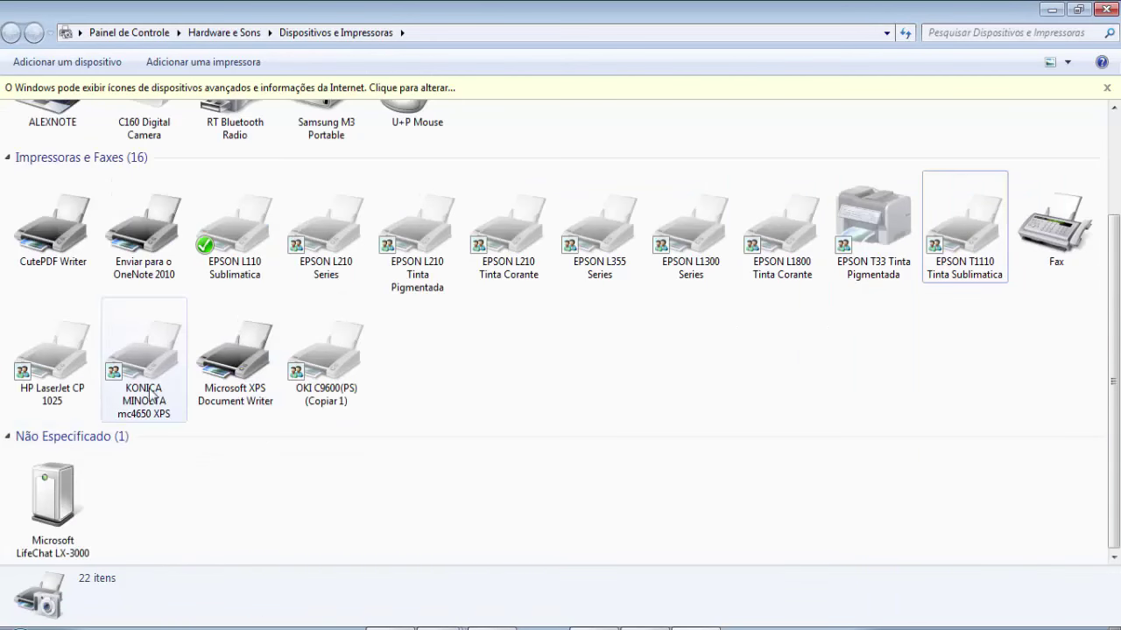
mouse_move(161, 398)
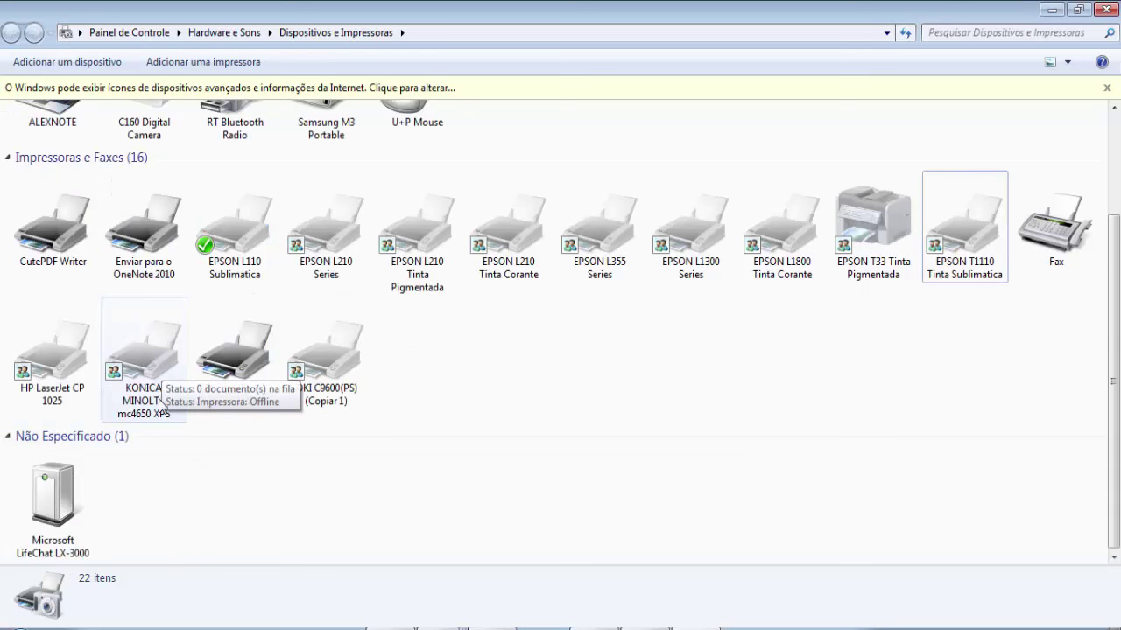
mouse_move(320, 387)
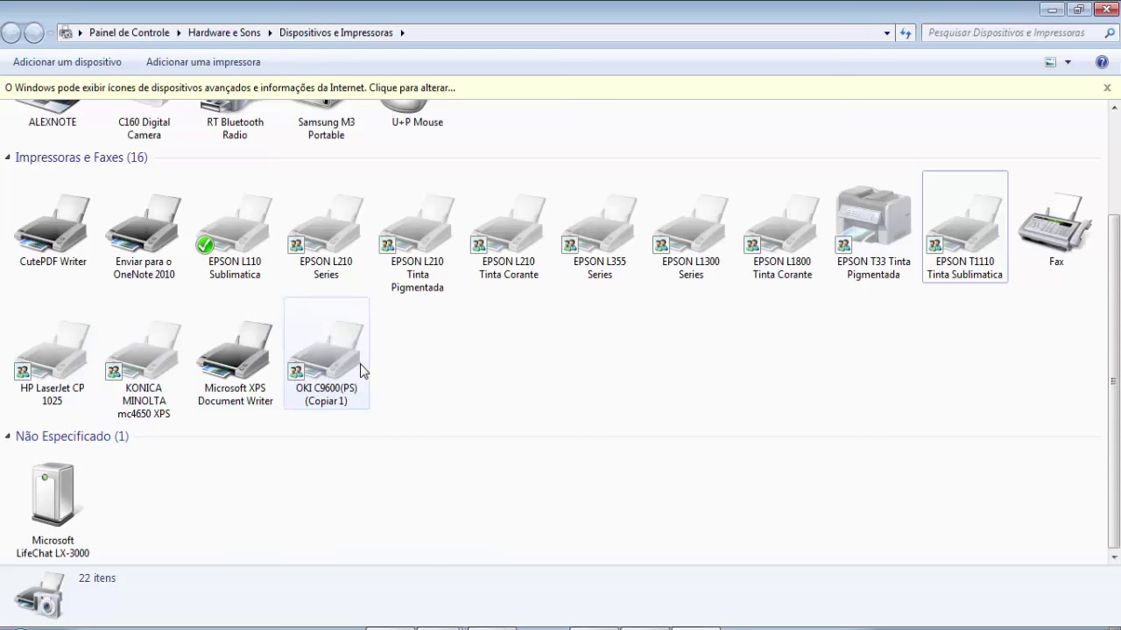
mouse_move(360, 370)
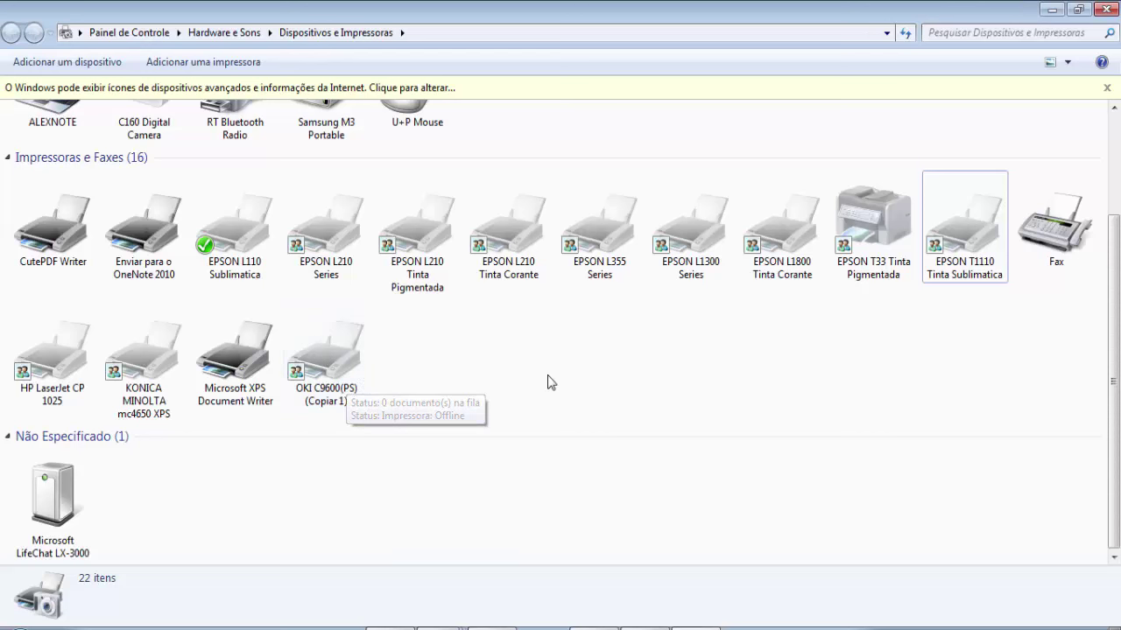
right_click(68, 351)
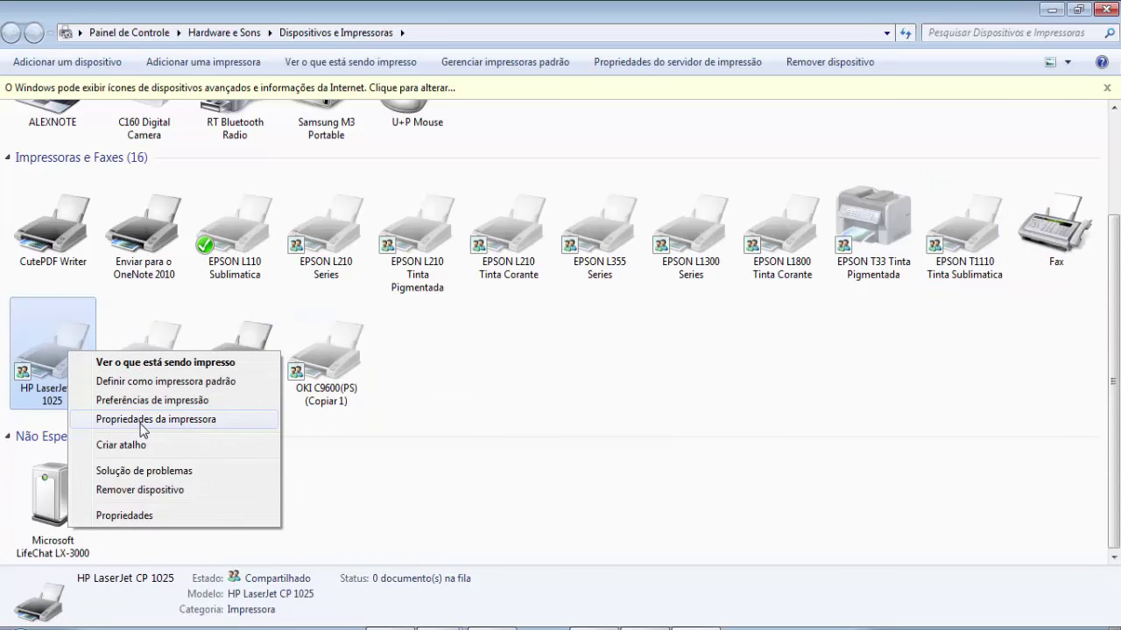
left_click(141, 422)
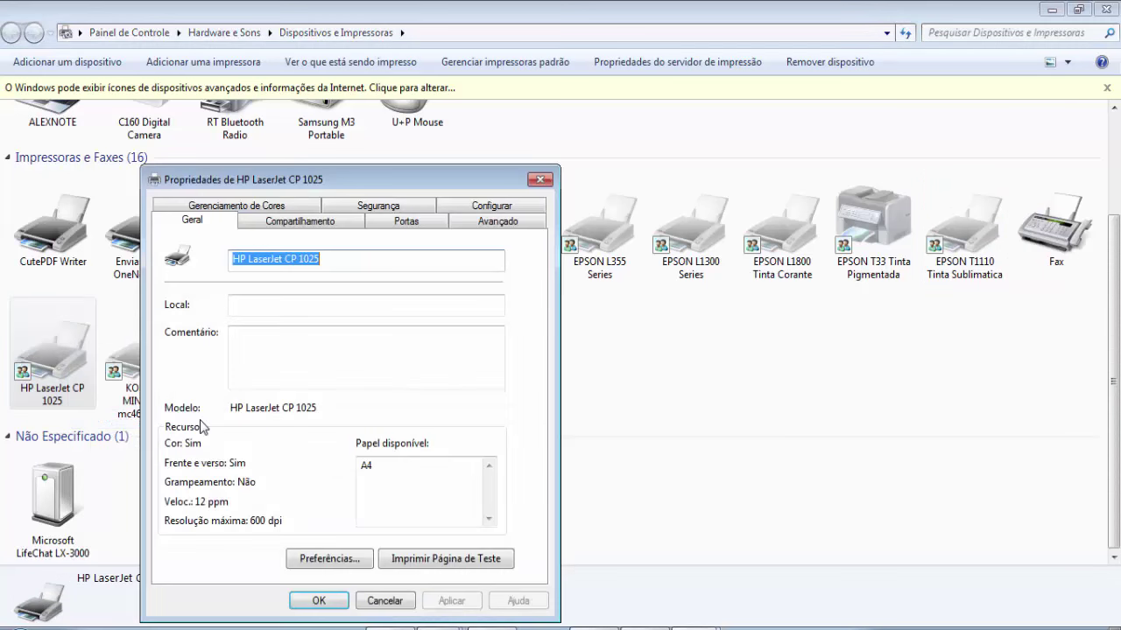
left_click(337, 260)
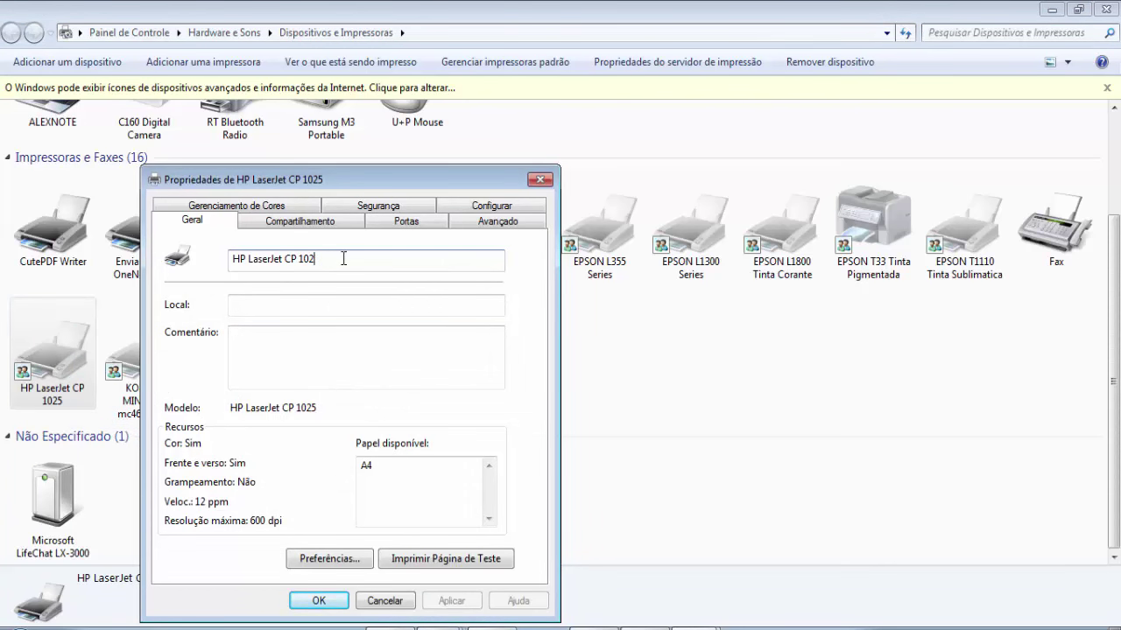
key("BackSpace")
key("BackSpace")
key("BackSpace")
type("1")
type("025")
type(" - So imprim")
type("r d")
key("BackSpace")
key("BackSpace")
key("BackSpace")
type("ir transfer laser")
left_click(322, 602)
left_click(578, 383)
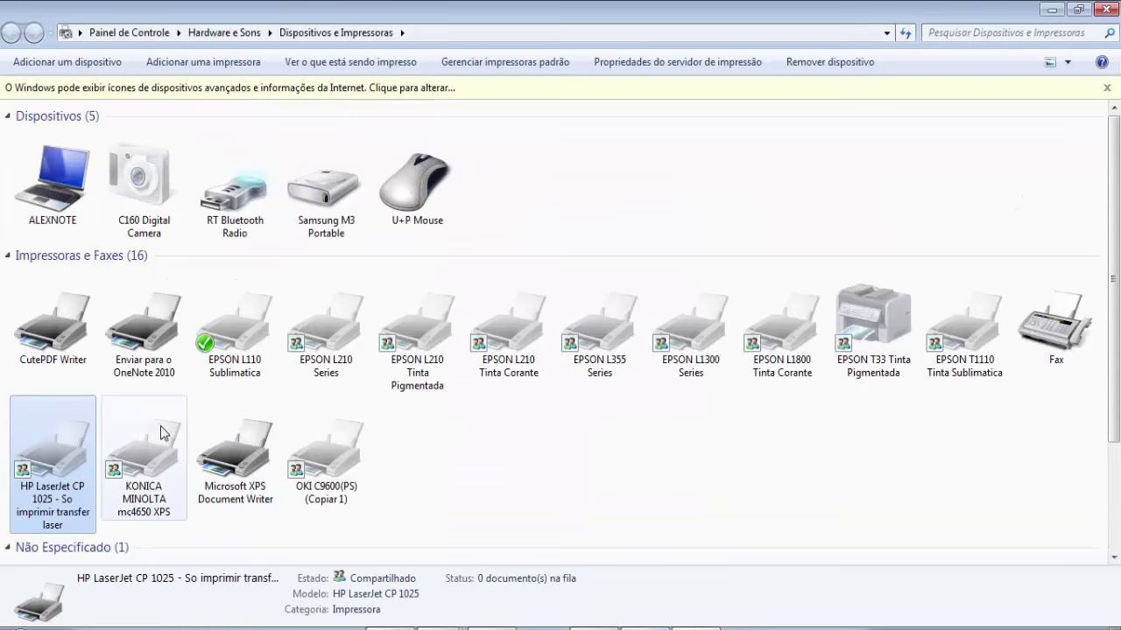
Correct "So" to "Só" in the HP LaserJet CP 1025 printer's name and accept the shared-printer rename.
right_click(63, 503)
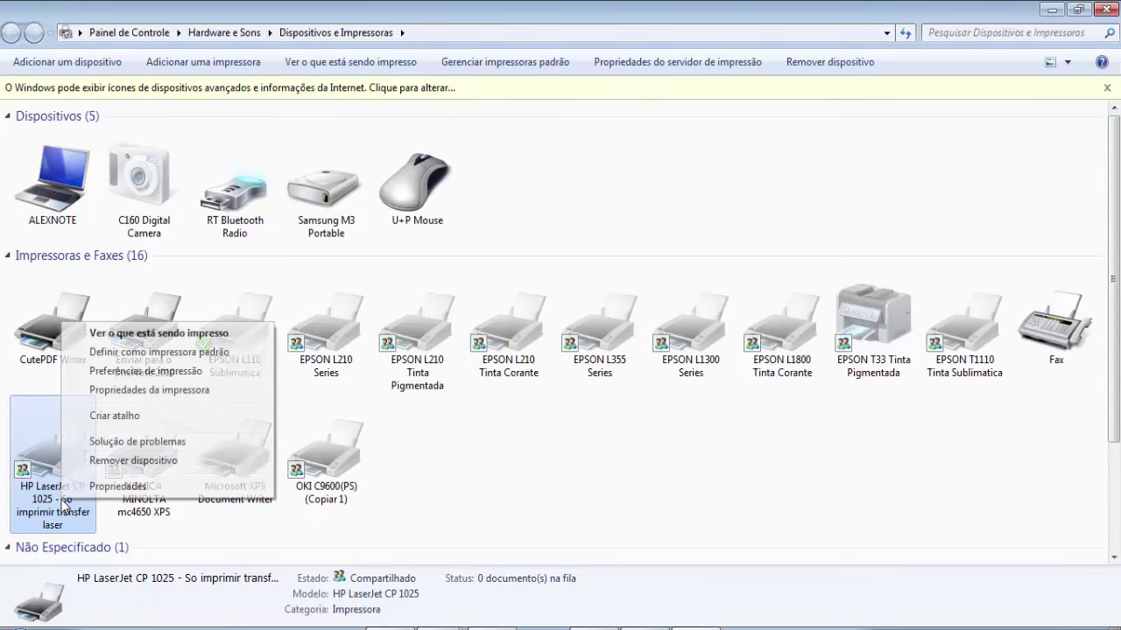
left_click(158, 388)
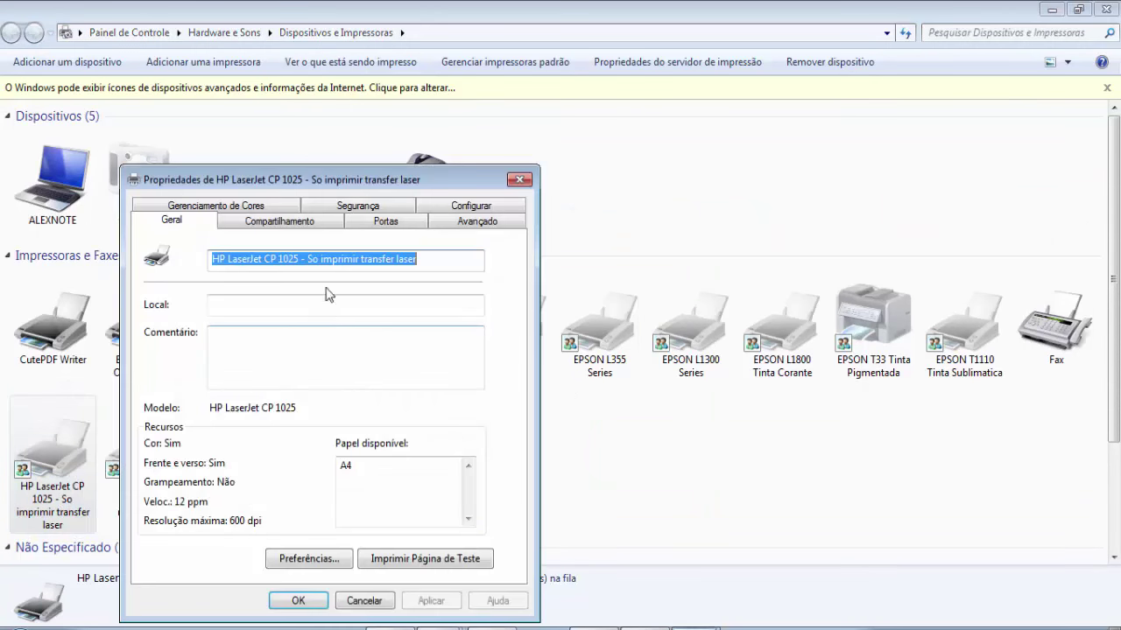
left_click(319, 260)
key("BackSpace")
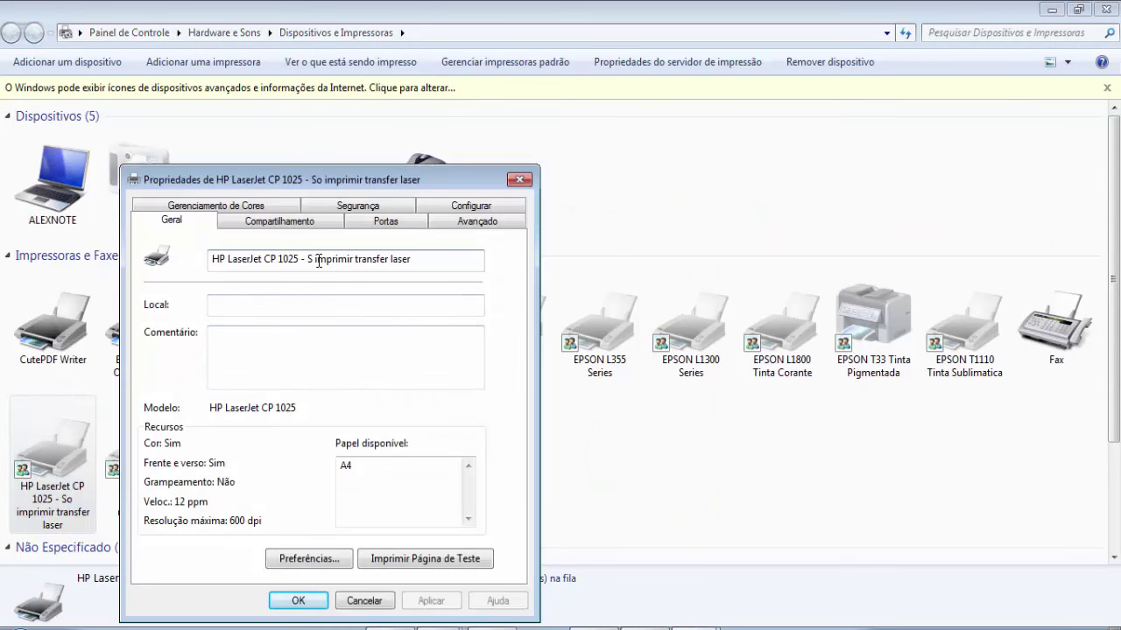
type("ó")
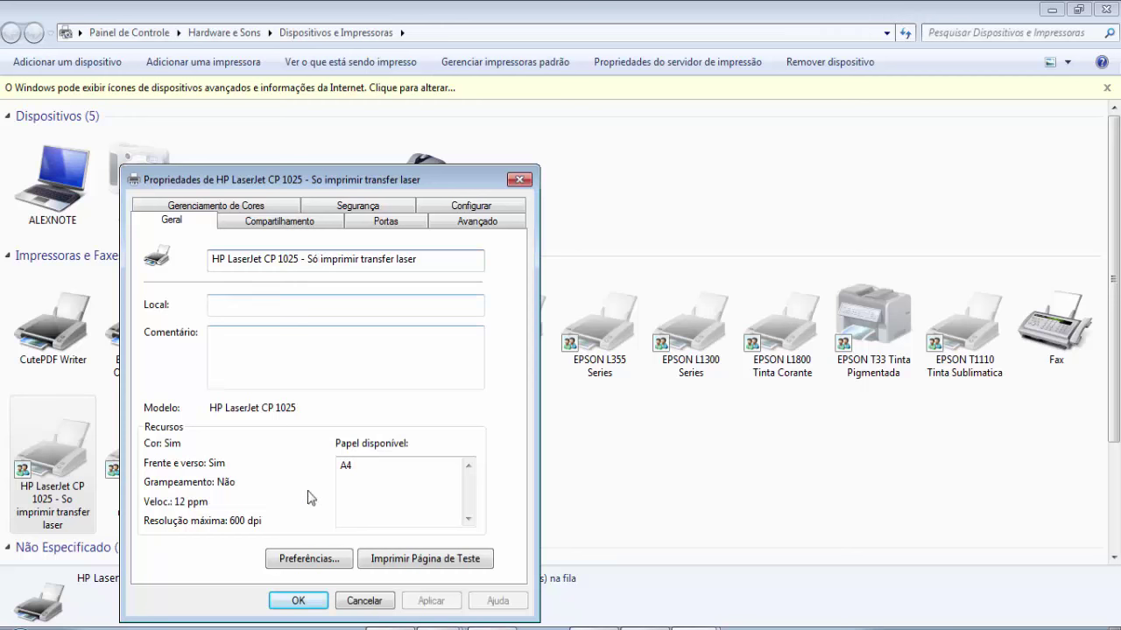
left_click(297, 599)
left_click(599, 378)
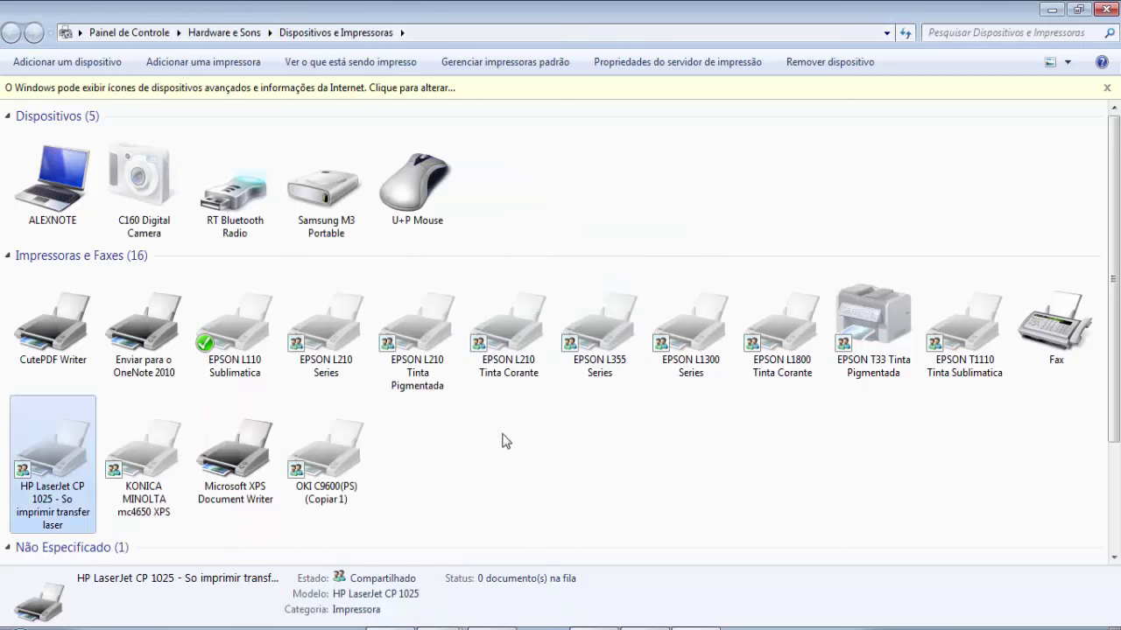
left_click(433, 460)
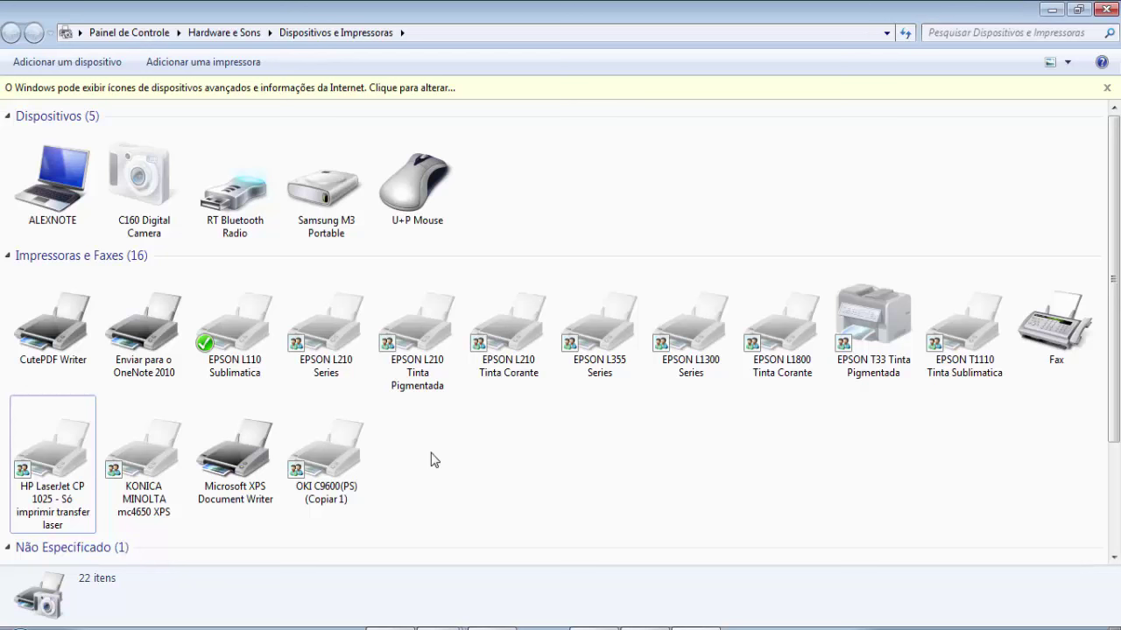
scroll(881, 395, "down", 2)
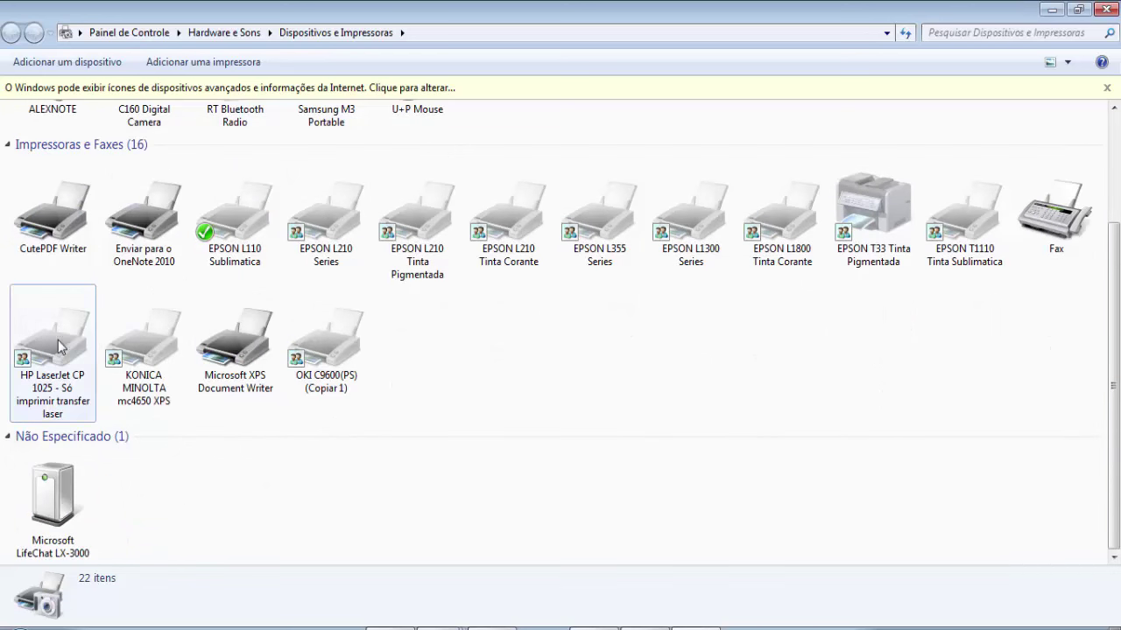
mouse_move(53, 365)
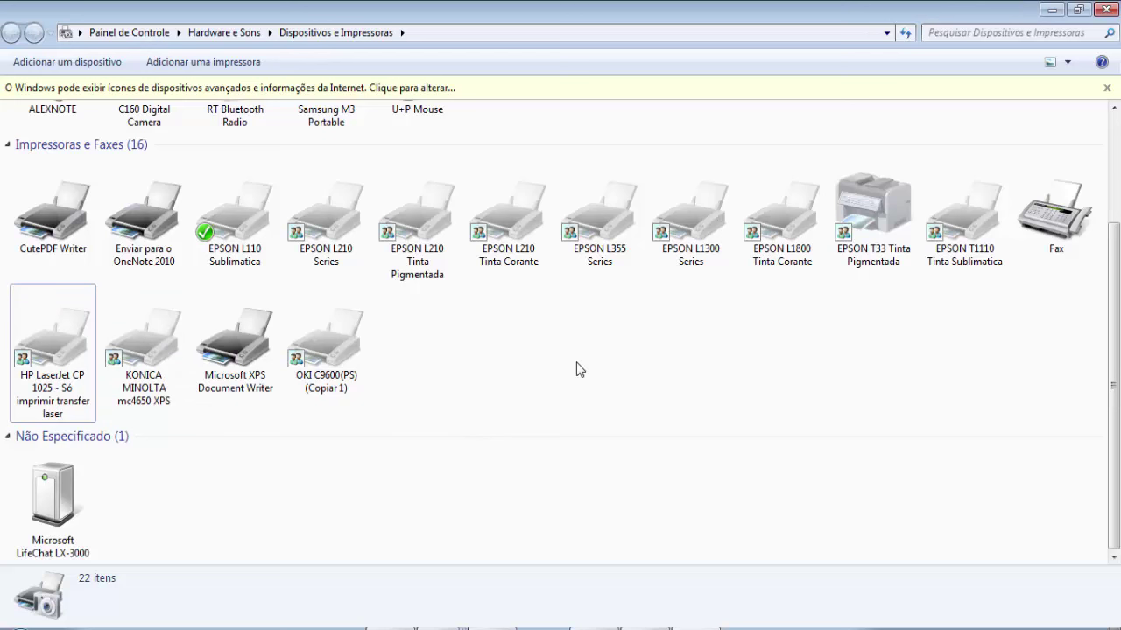
scroll(1116, 271, "up", 3)
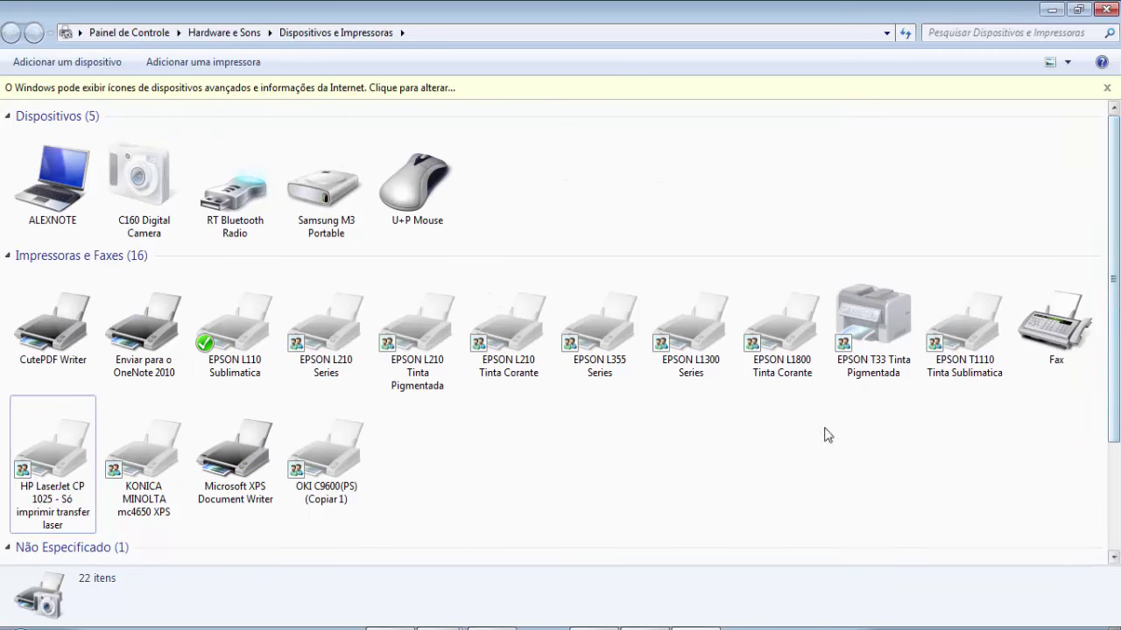
scroll(668, 452, "down", 3)
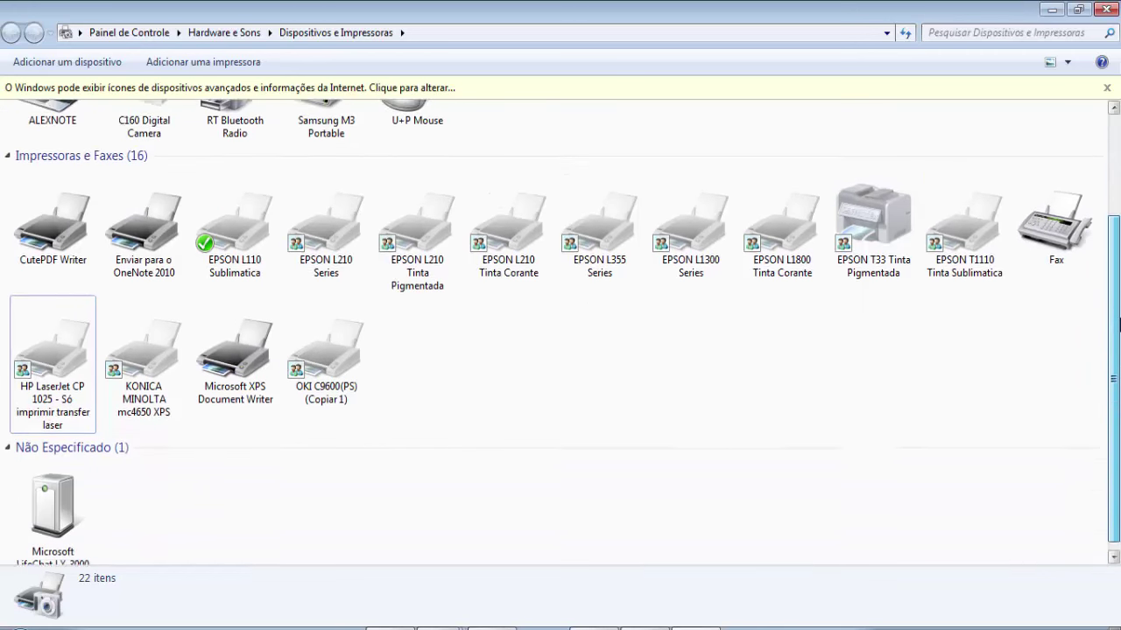
scroll(612, 383, "up", 3)
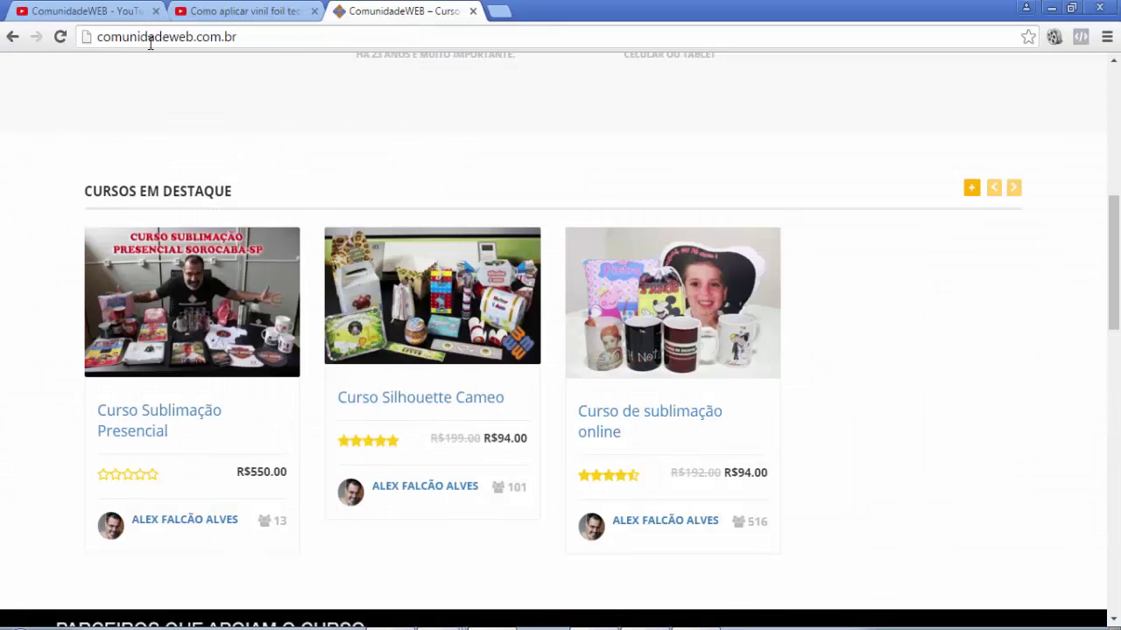
Switch to the YouTube video Como aplicar vinil foil tecido algodão and examine its like and sharing options.
left_click(211, 14)
scroll(560, 370, "up", 3)
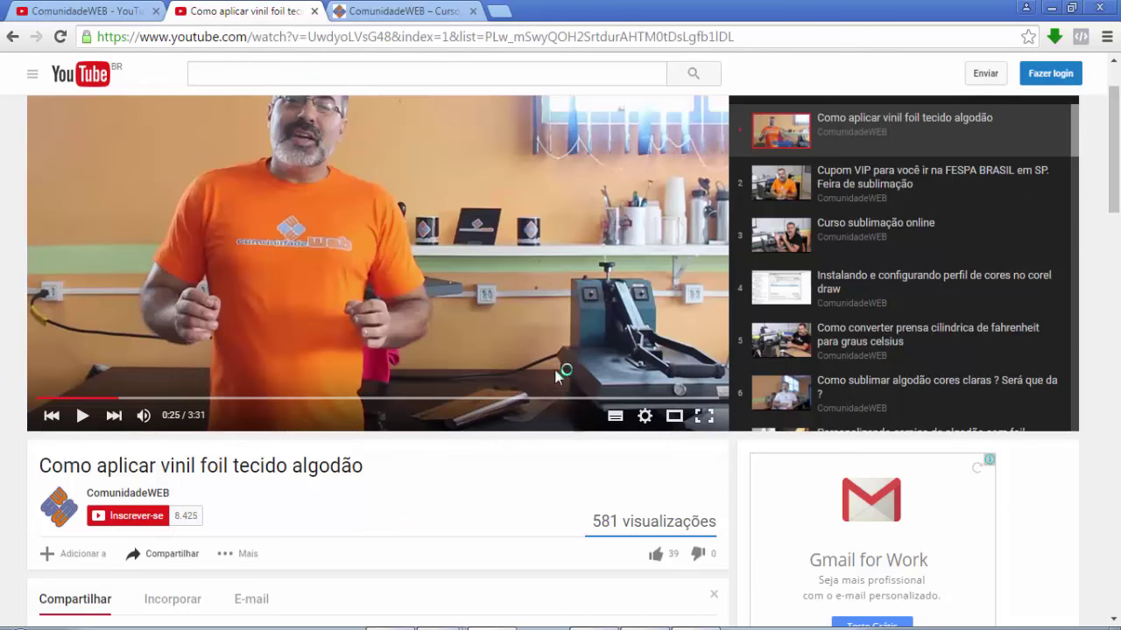
scroll(543, 438, "down", 2)
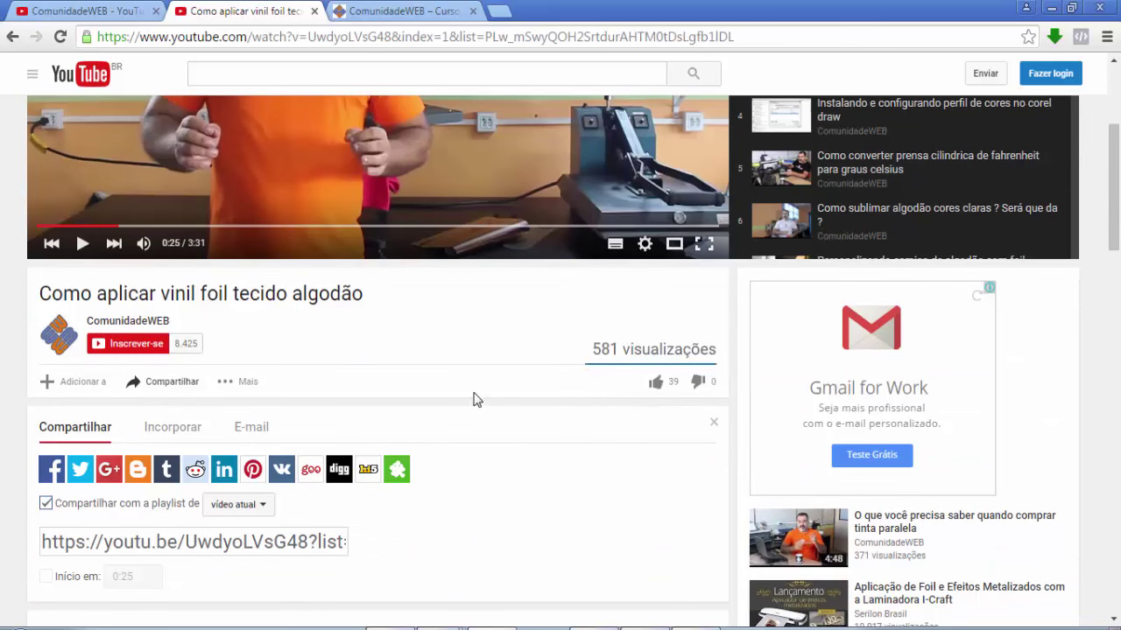
scroll(471, 397, "up", 2)
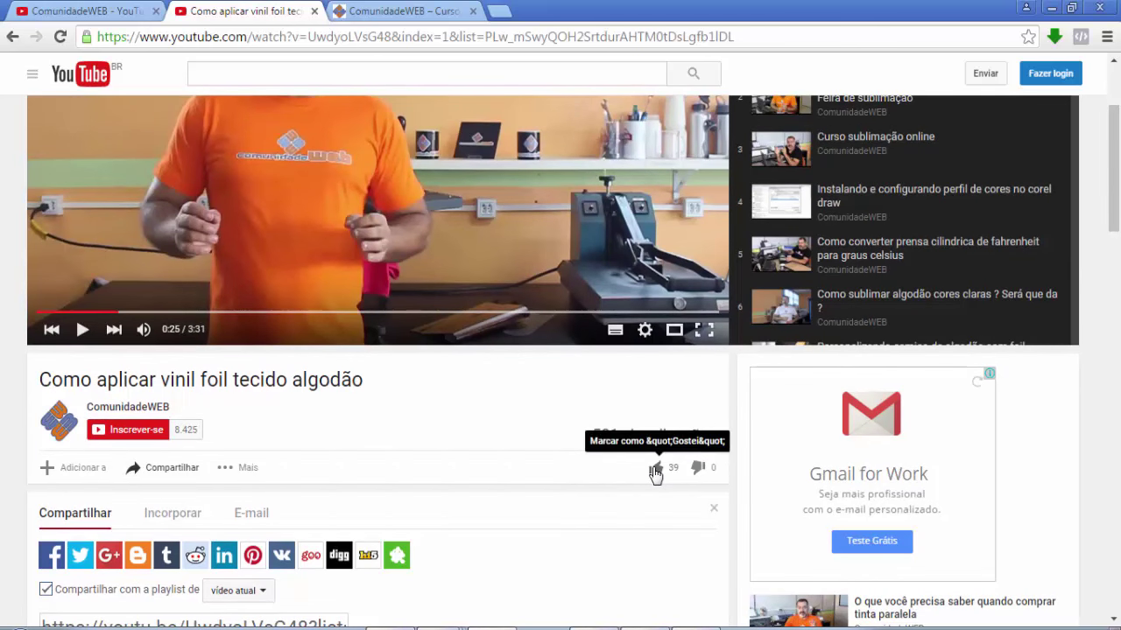
scroll(463, 428, "down", 4)
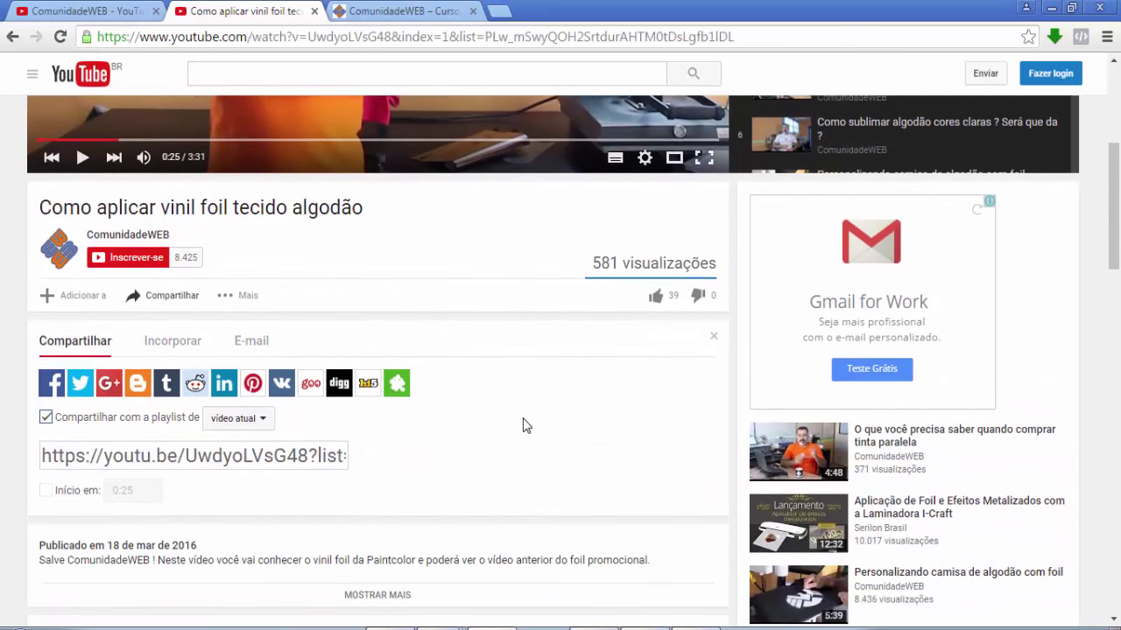
left_click(171, 298)
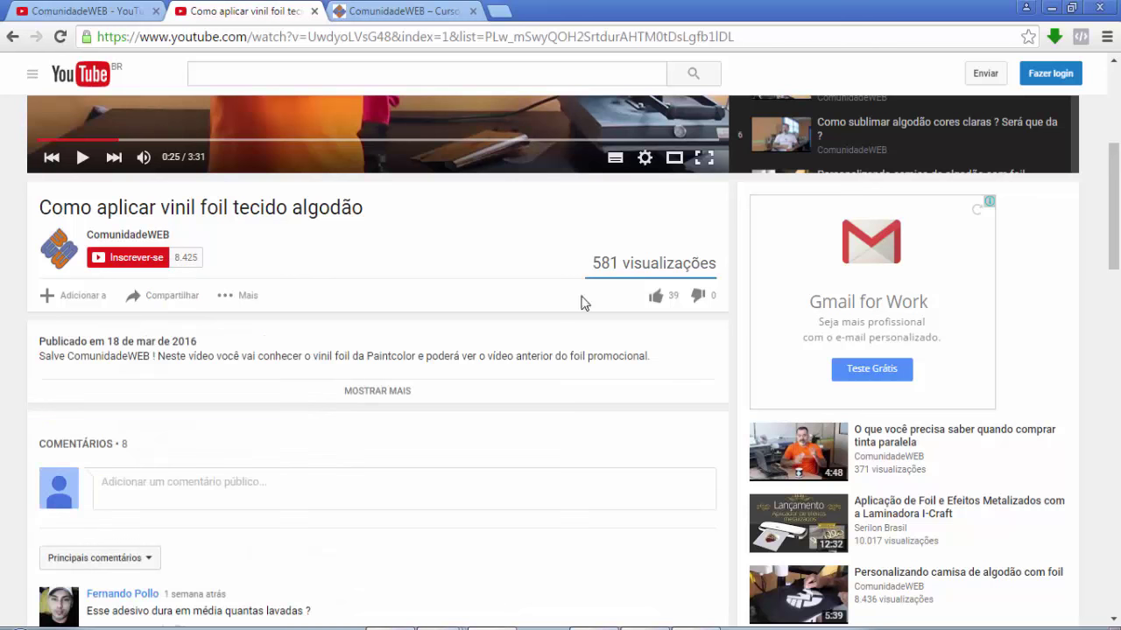
left_click(166, 296)
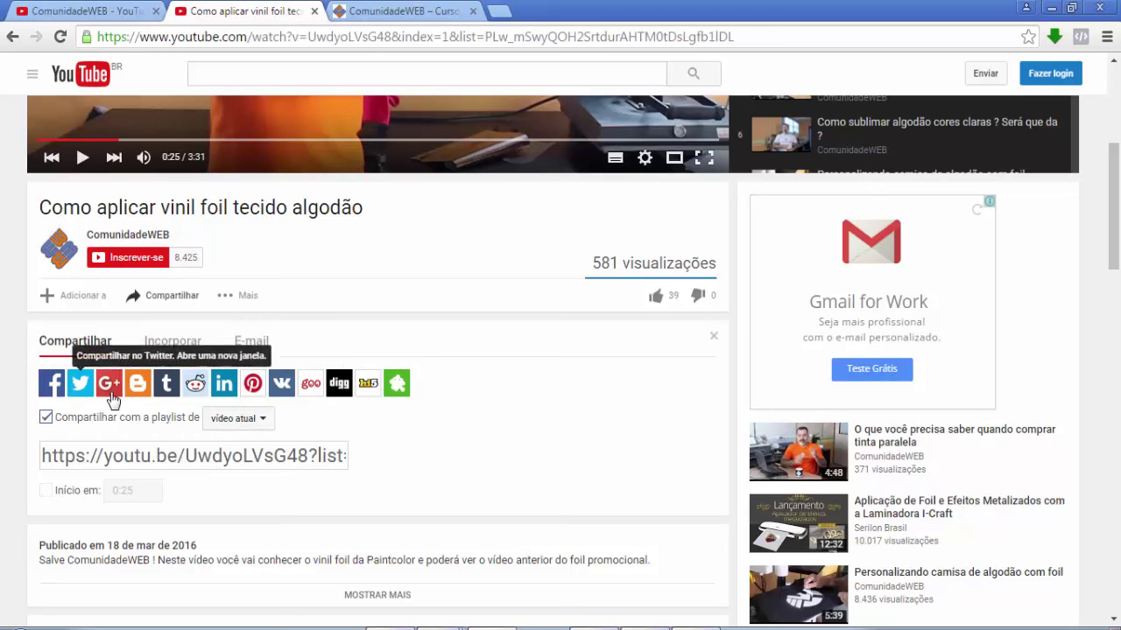
scroll(565, 443, "up", 2)
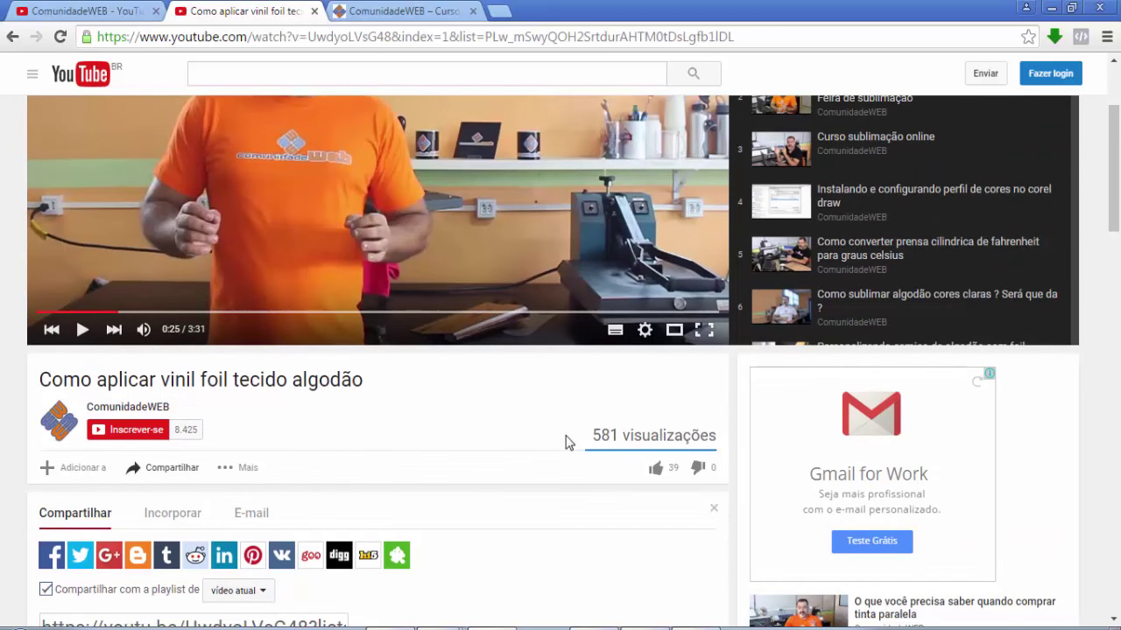
scroll(565, 443, "down", 2)
scroll(550, 445, "up", 4)
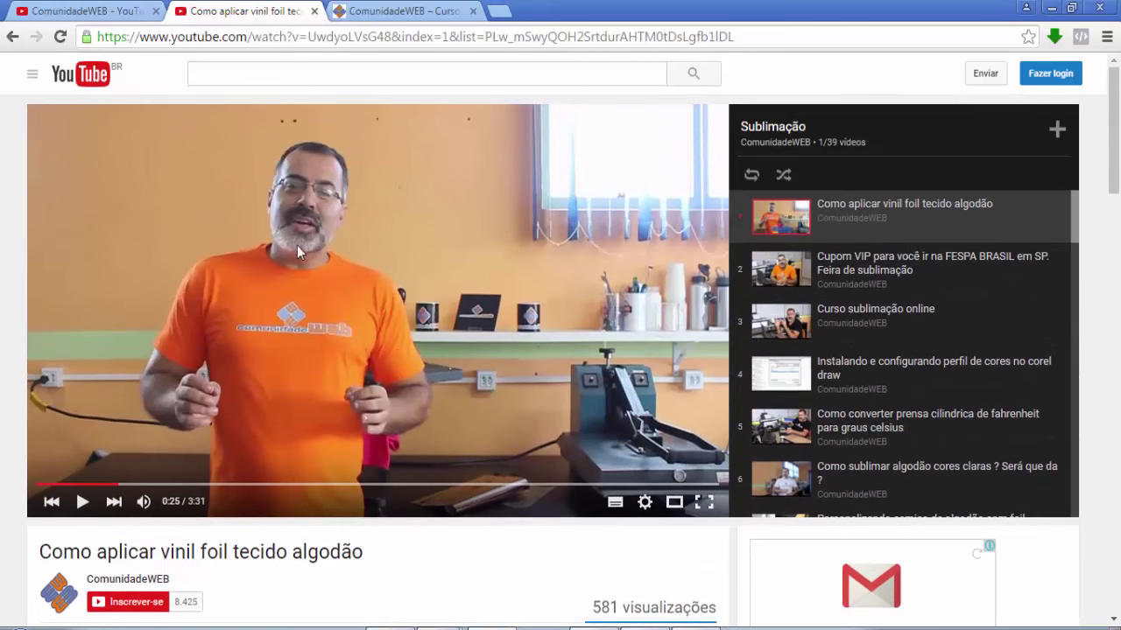
Switch to the ComunidadeWEB channel page, try to subscribe, and return from the sign-in page to the channel.
left_click(81, 11)
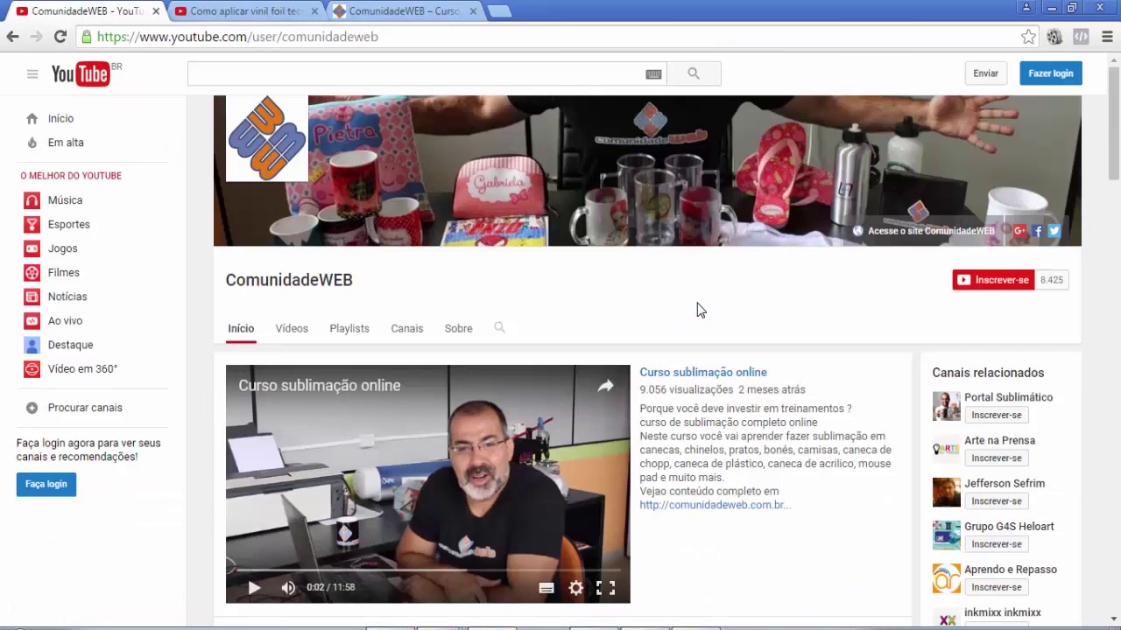
left_click(1003, 282)
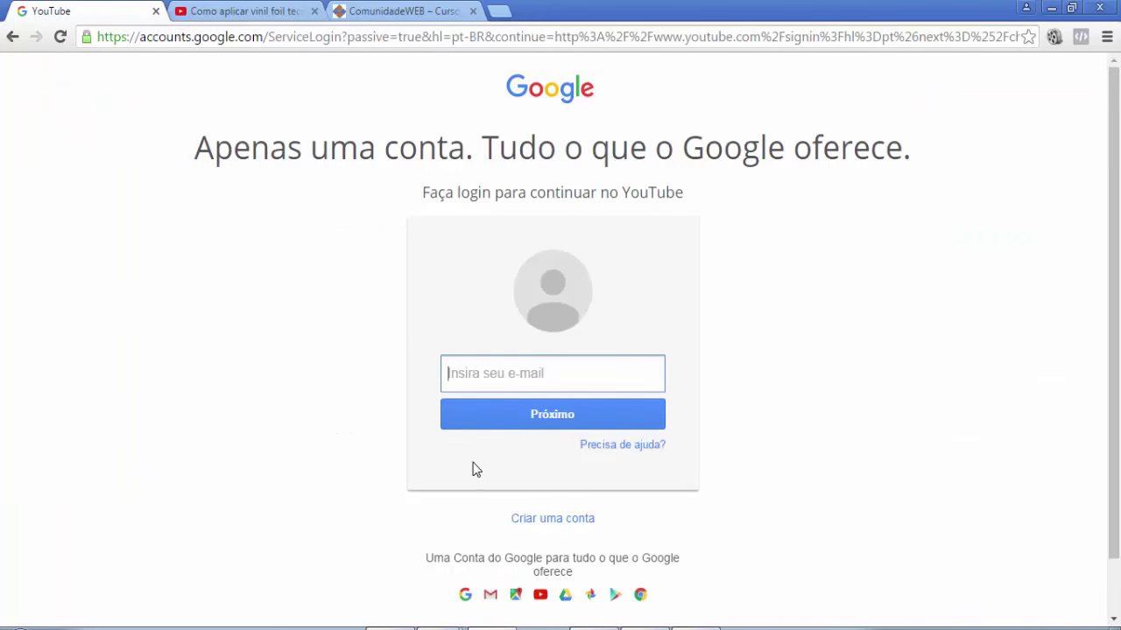
left_click(12, 38)
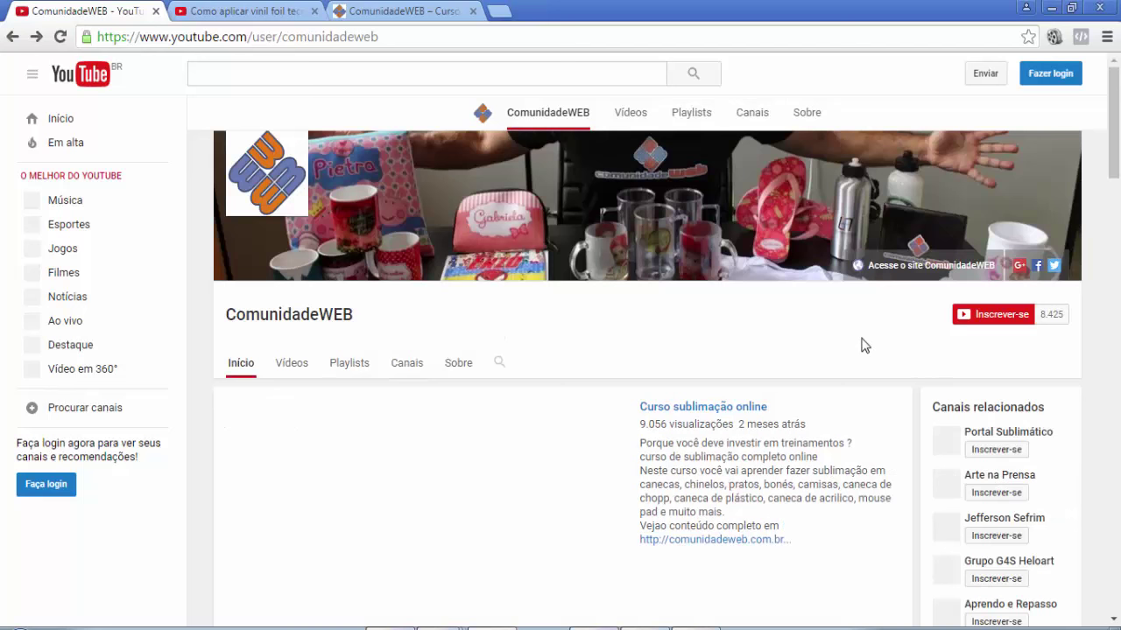
Pause the Curso sublimação online video and look over the ComunidadeWEB channel's home page.
scroll(975, 352, "down", 1)
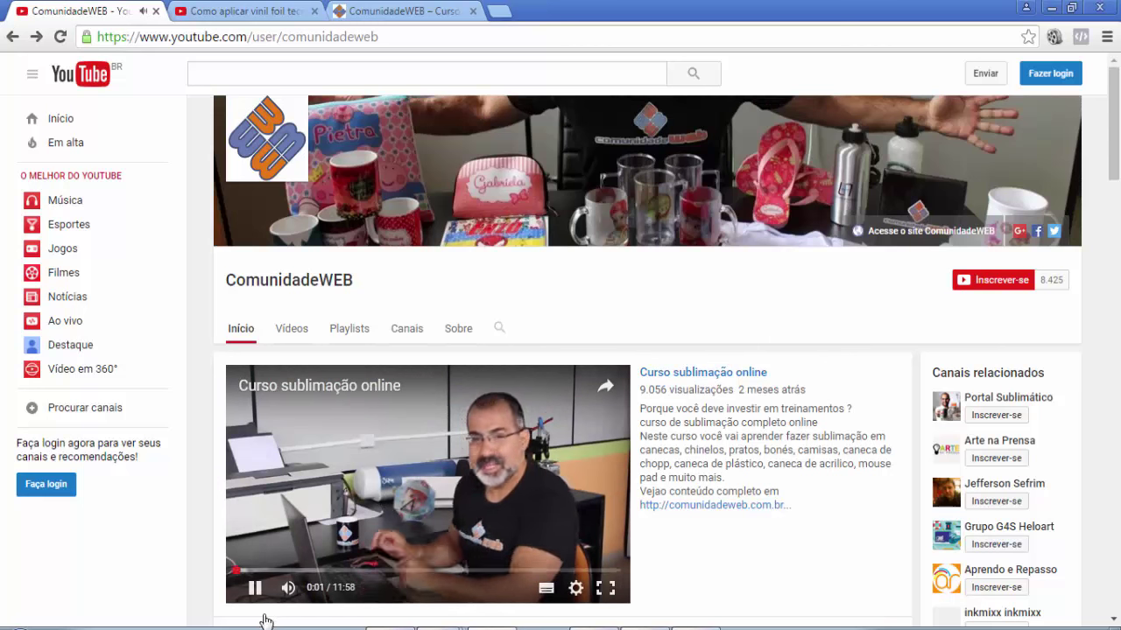
left_click(256, 589)
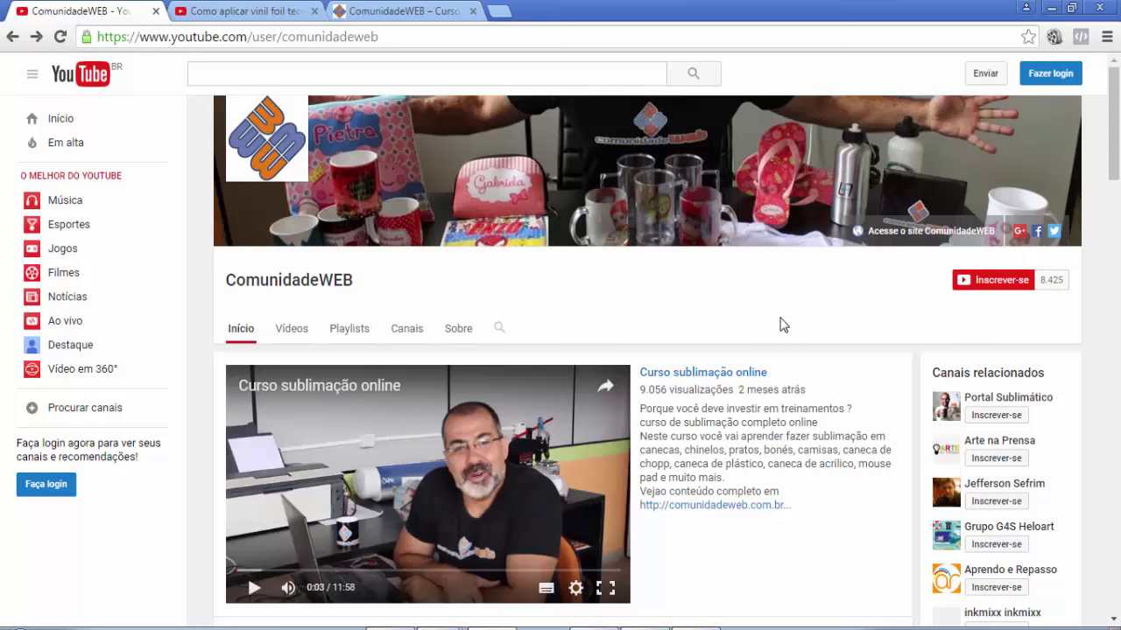
scroll(782, 322, "down", 1)
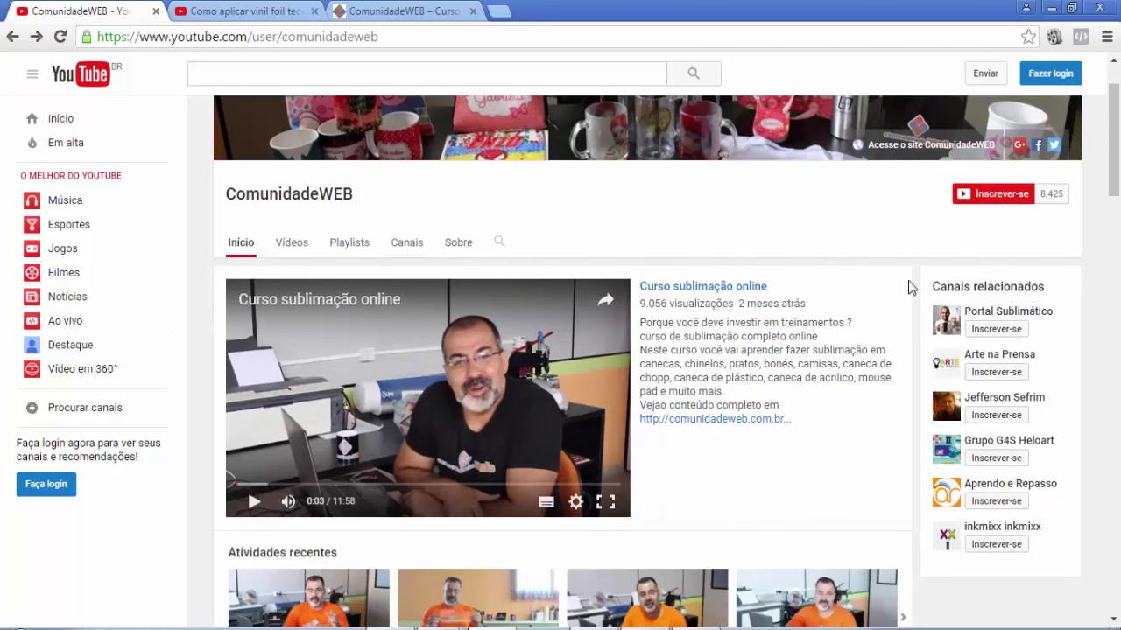
scroll(645, 358, "down", 3)
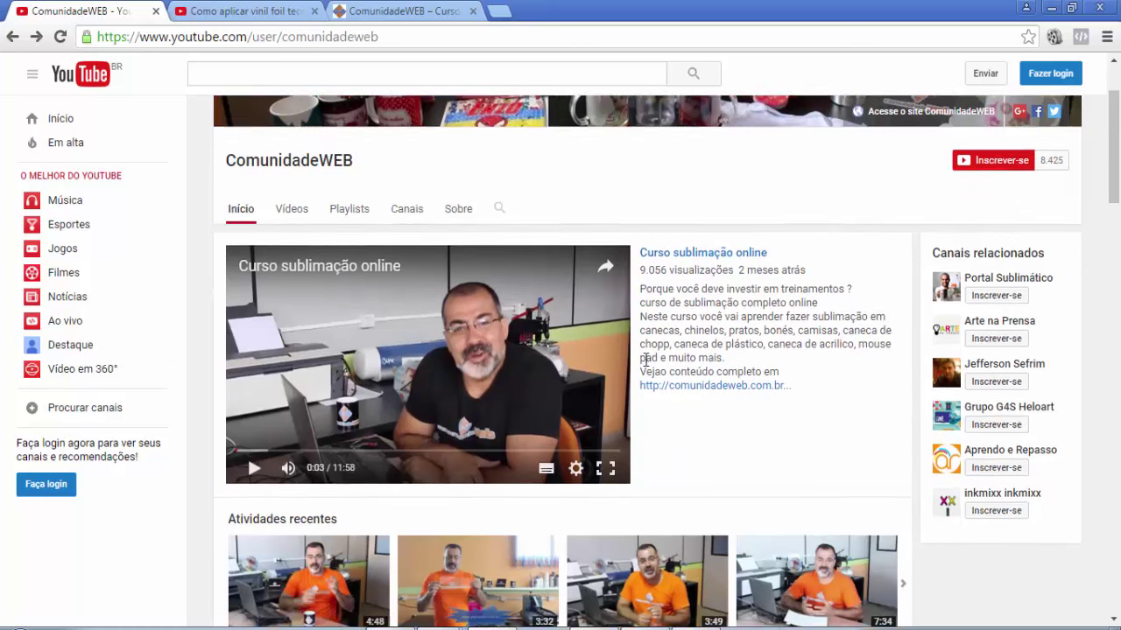